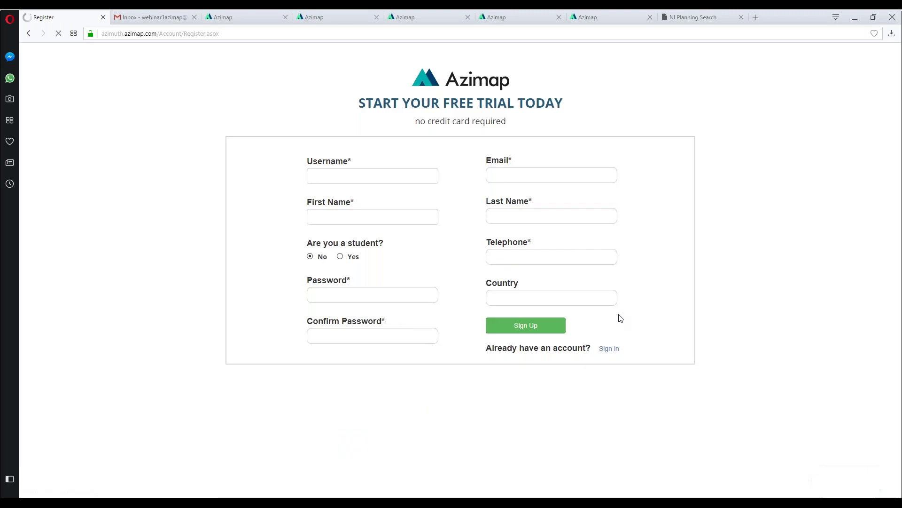
key("Tab")
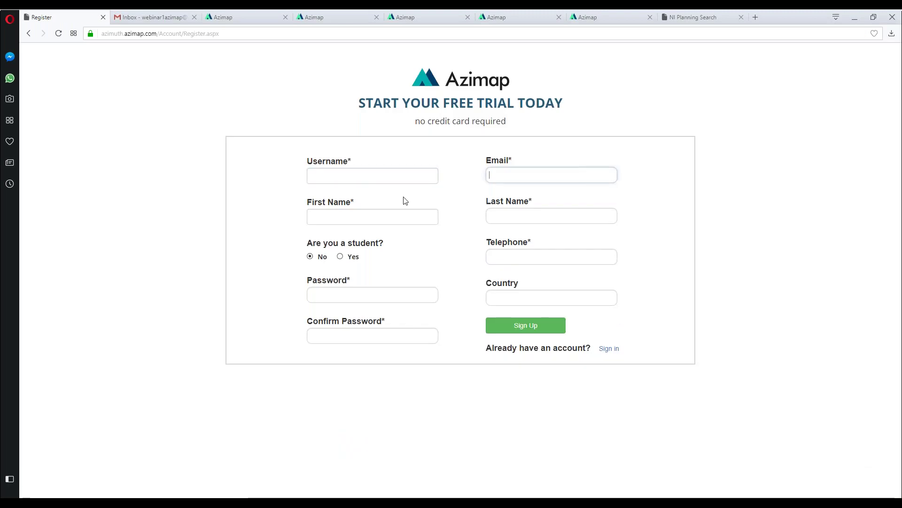
left_click(493, 217)
left_click(493, 262)
left_click(384, 294)
key("Tab")
left_click(371, 333)
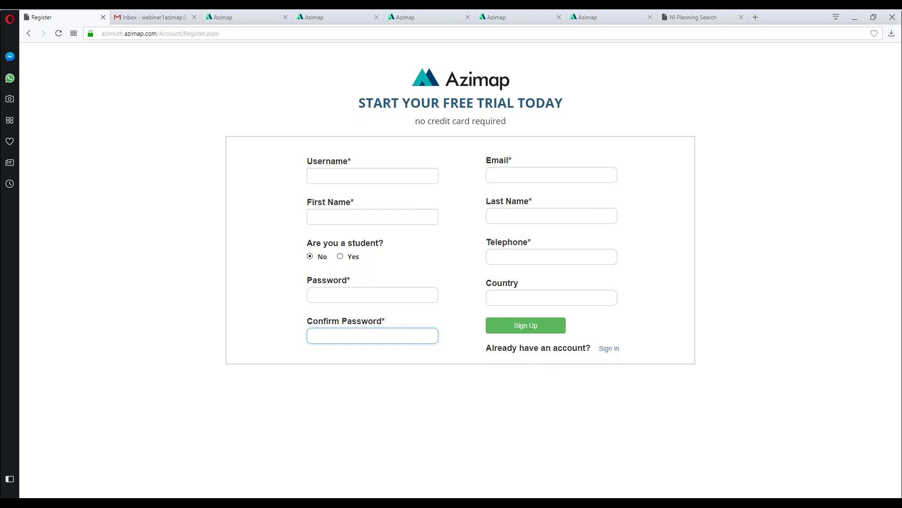
key("alt+Left")
left_click(132, 22)
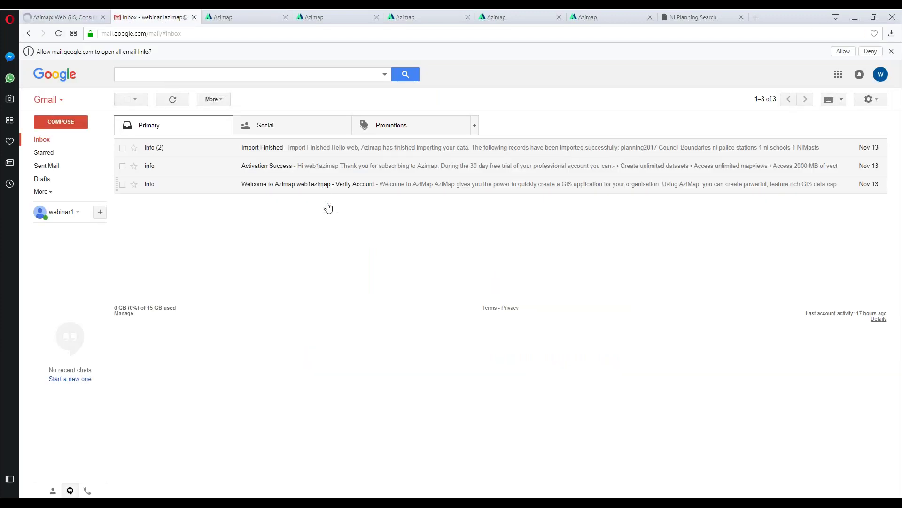
Step: Read the Azimap Verify Account and Activation Success emails, then return to the Azimap tab
left_click(325, 238)
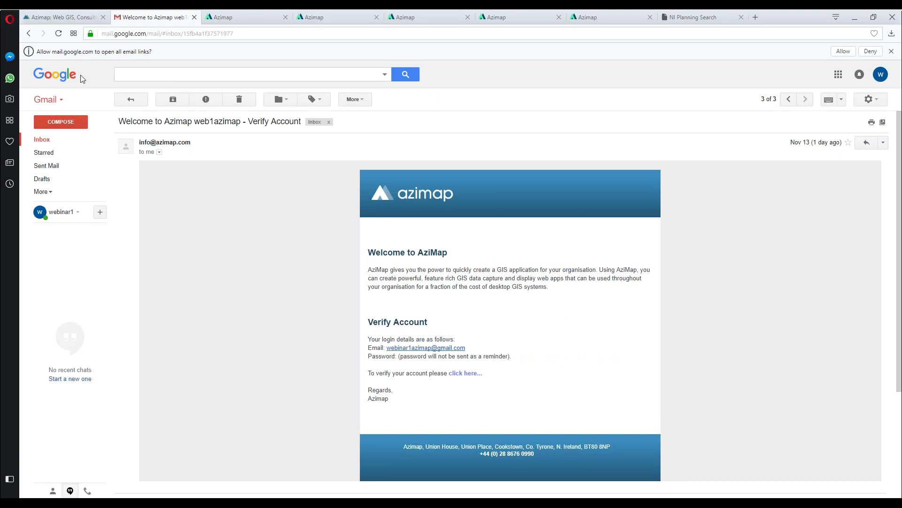
left_click(28, 33)
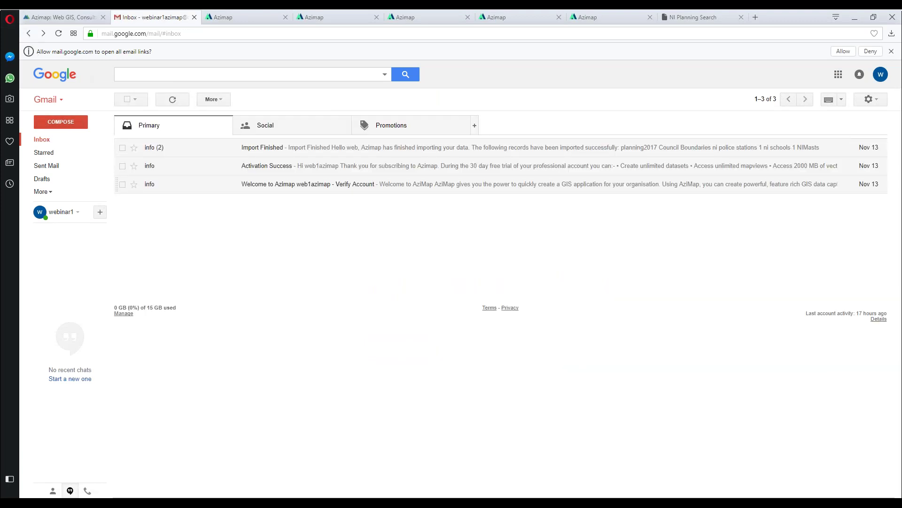
left_click(262, 168)
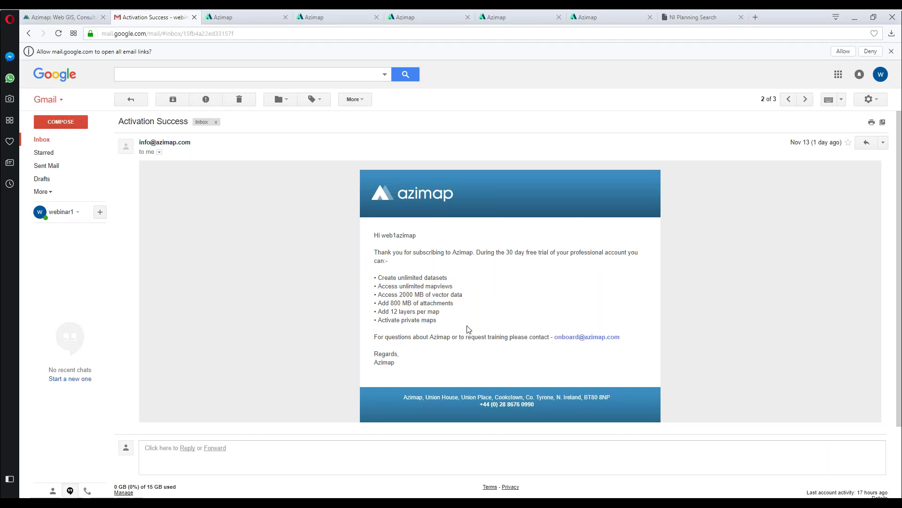
left_click(29, 34)
left_click(241, 18)
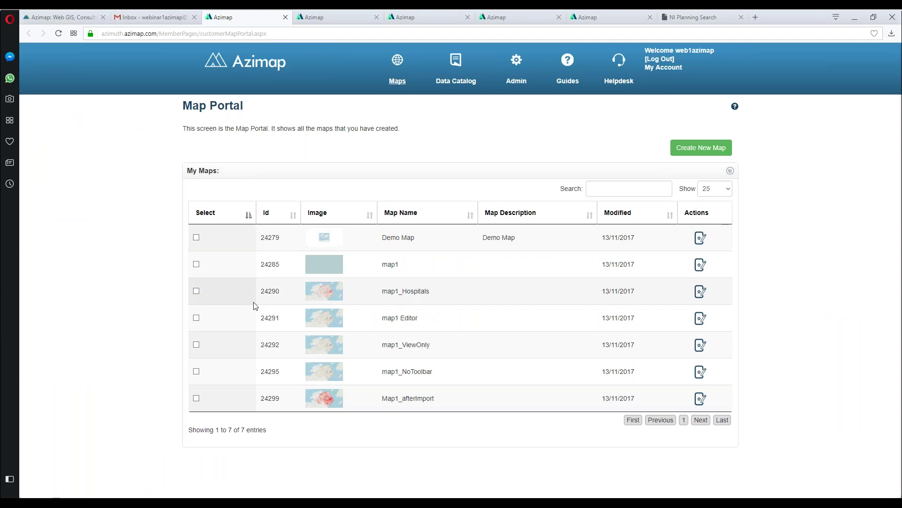
Step: On the Azimap home page, page through My Maps and preview the blue cone community map
left_click(245, 70)
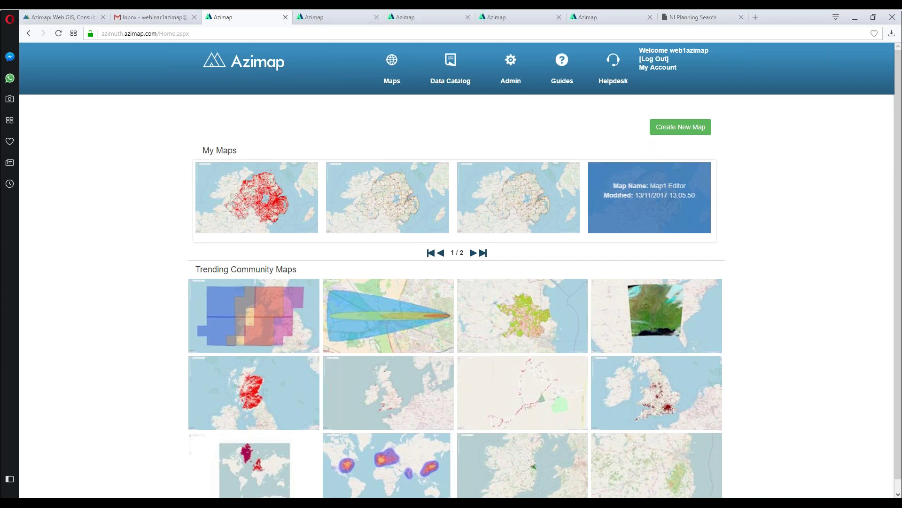
left_click(473, 254)
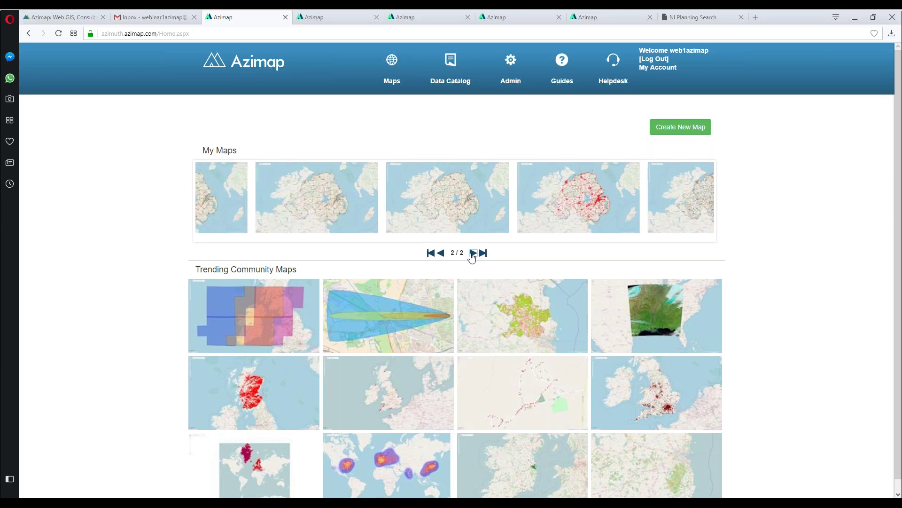
left_click(442, 255)
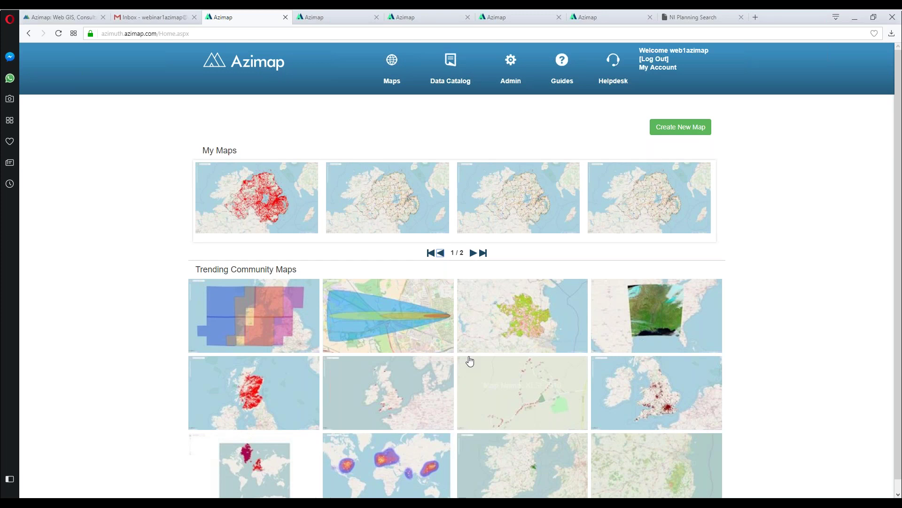
left_click(405, 320)
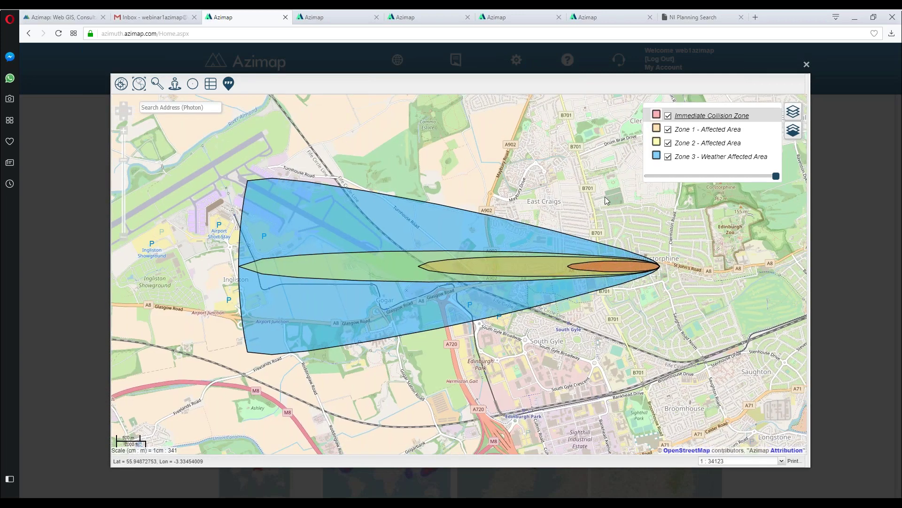
key("Escape")
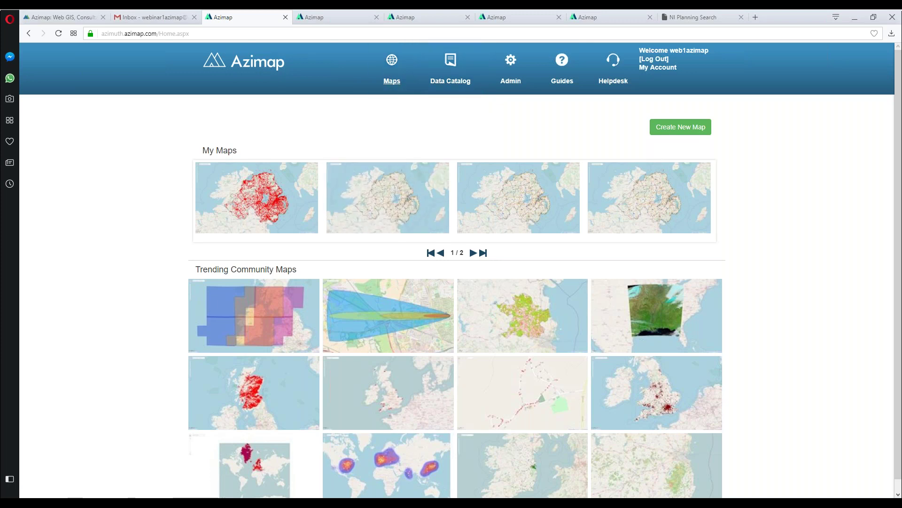
Step: Open the Demo Map from the Map Portal
left_click(391, 87)
mouse_move(345, 412)
mouse_move(430, 238)
left_click(408, 237)
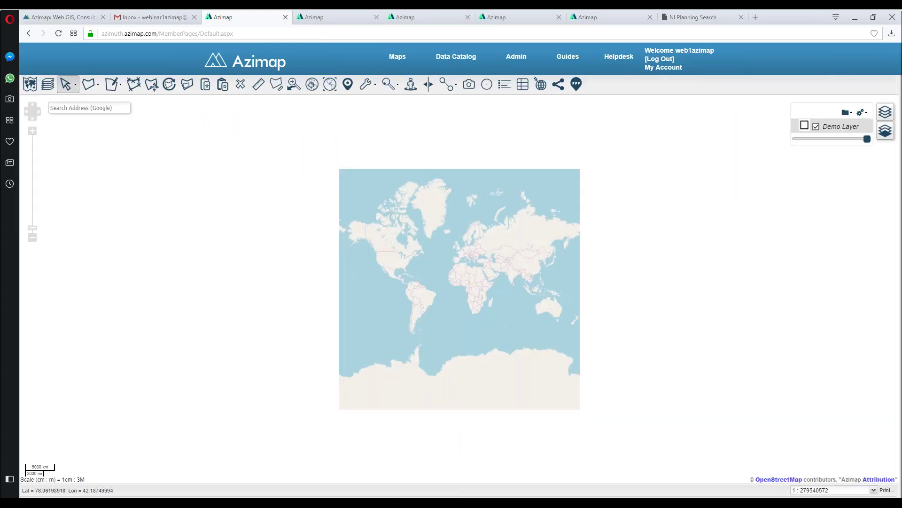
Step: Zoom the Demo Map to the current location near Cookstown, then go to the Data Catalogue
scroll(470, 239, "up", 2)
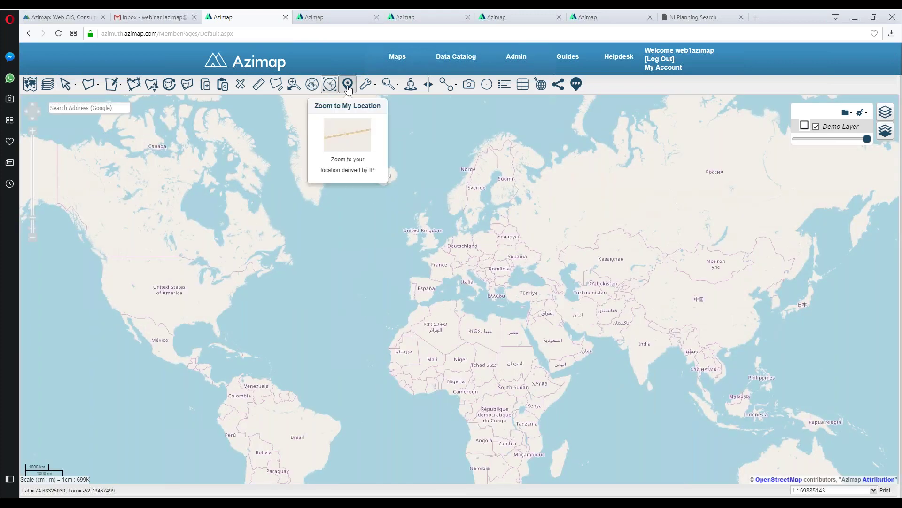
left_click(330, 84)
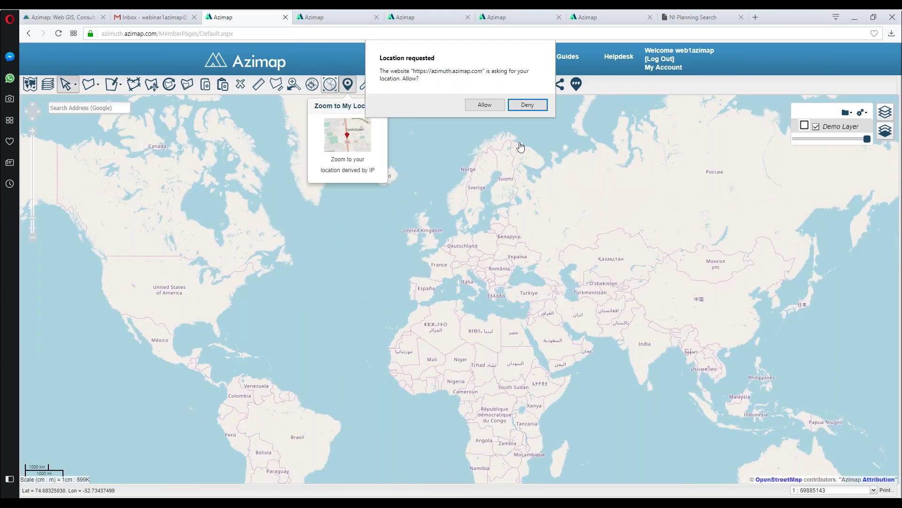
left_click(485, 105)
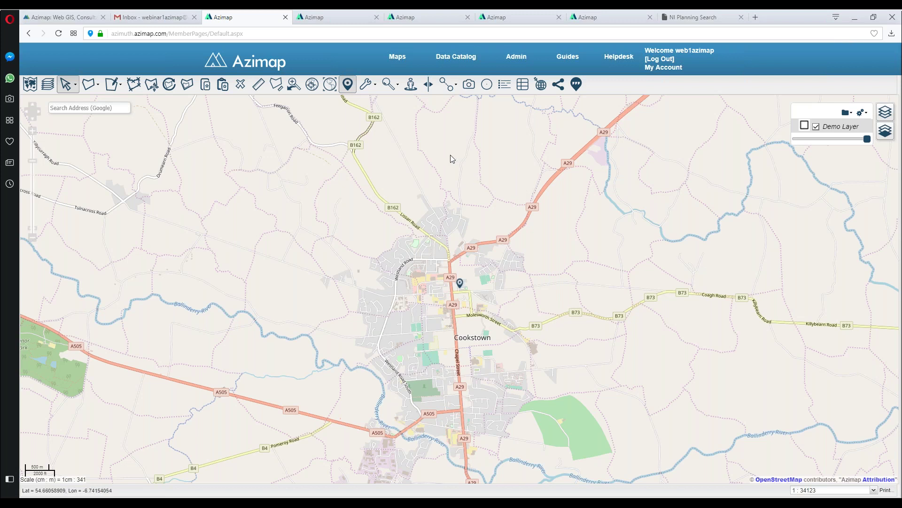
left_click(457, 59)
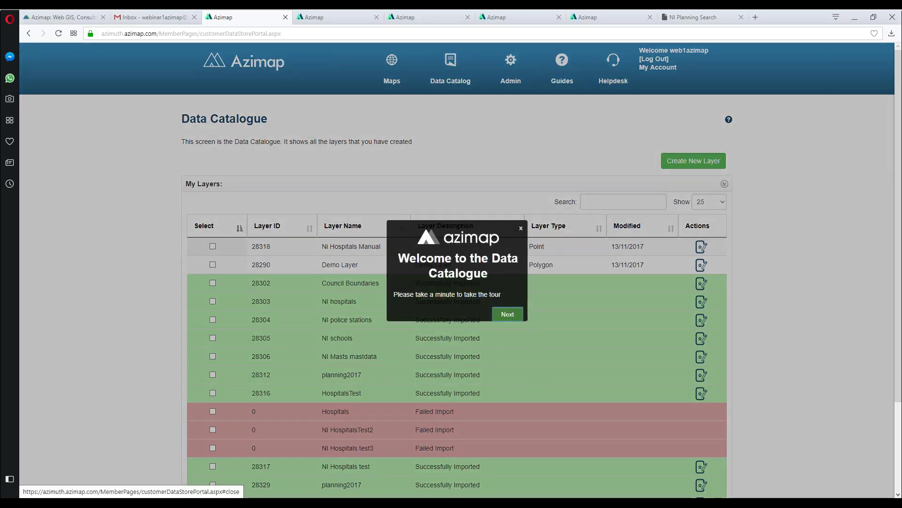
Step: Dismiss the welcome tour and sort the layers by Layer ID, newest first
left_click(89, 296)
left_click(311, 229)
left_click(295, 230)
left_click(299, 231)
left_click(299, 229)
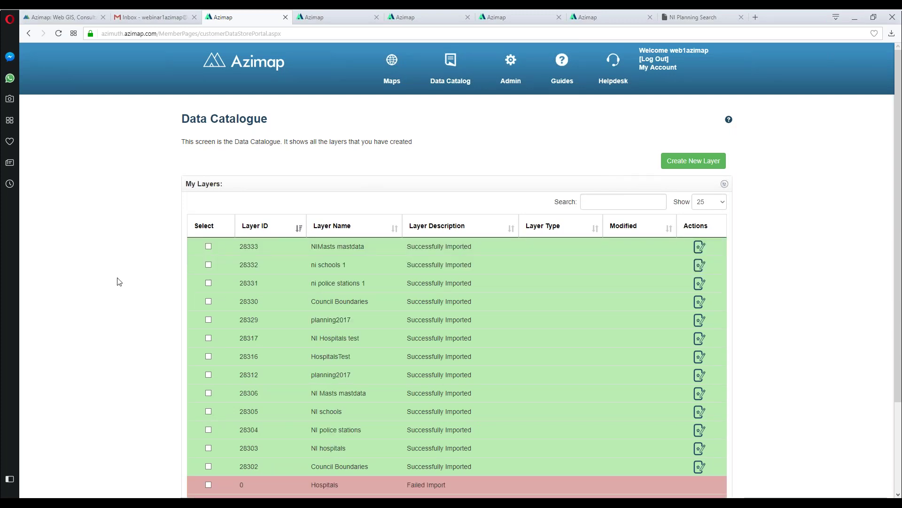
Step: Scroll through the sorted layer list and return to the Map Portal
scroll(123, 286, "down", 1)
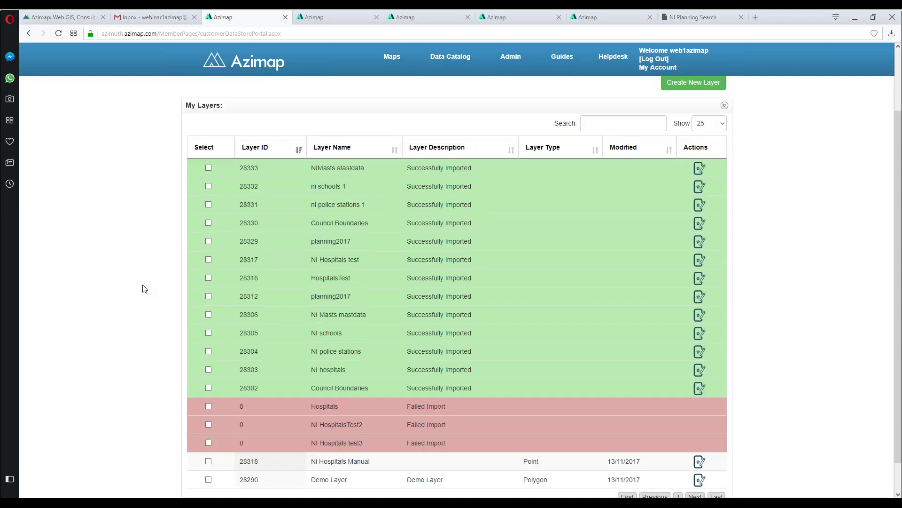
scroll(159, 300, "down", 1)
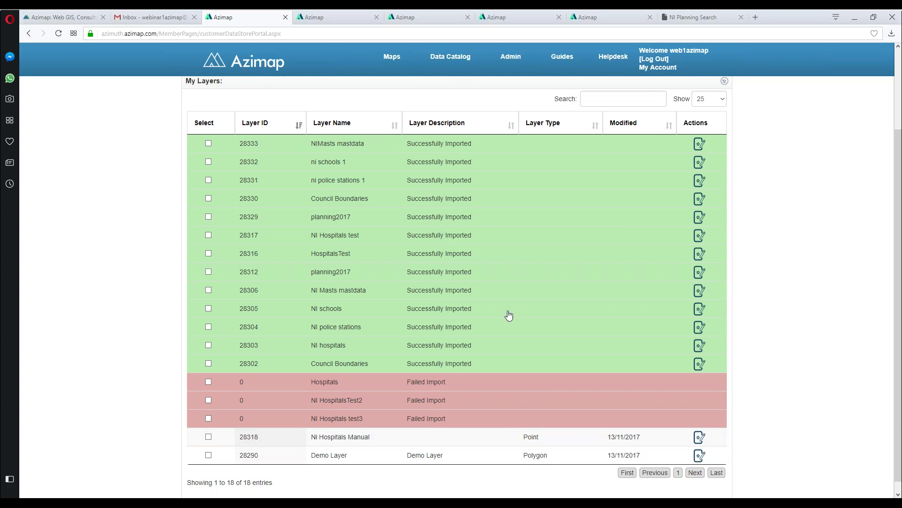
scroll(413, 221, "up", 5)
left_click(397, 70)
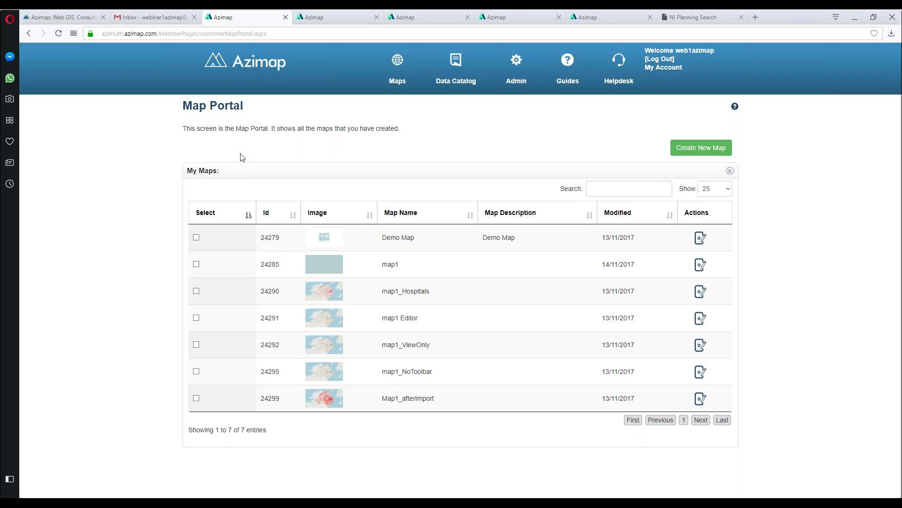
Step: Create and save a new map named 'webinar1map'
left_click(701, 148)
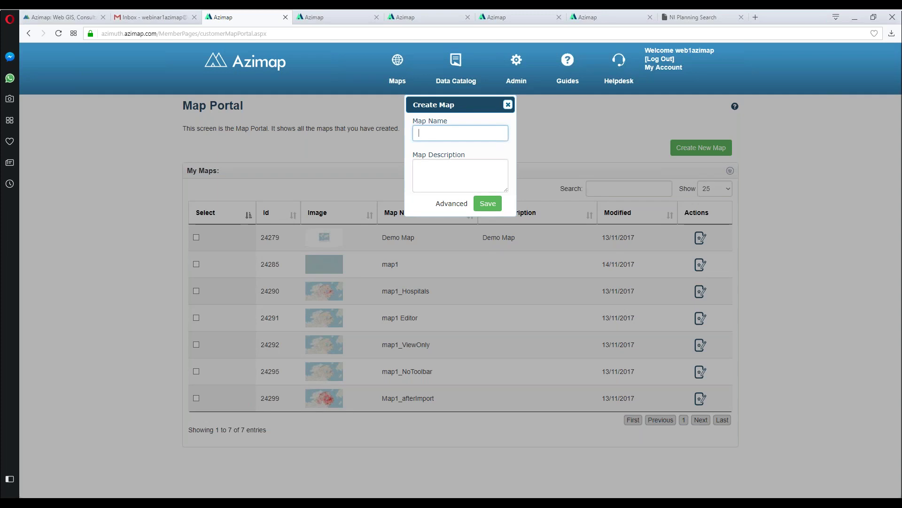
left_click(476, 133)
type("webinar1map")
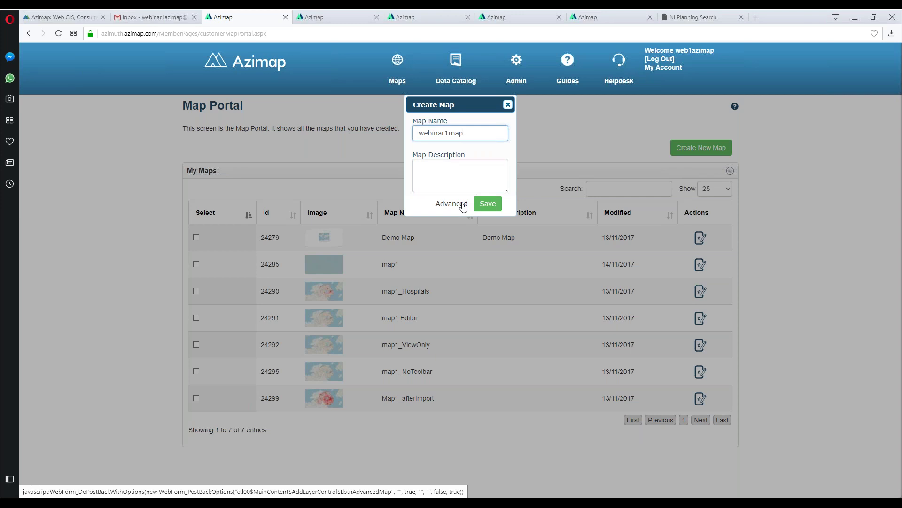
left_click(487, 203)
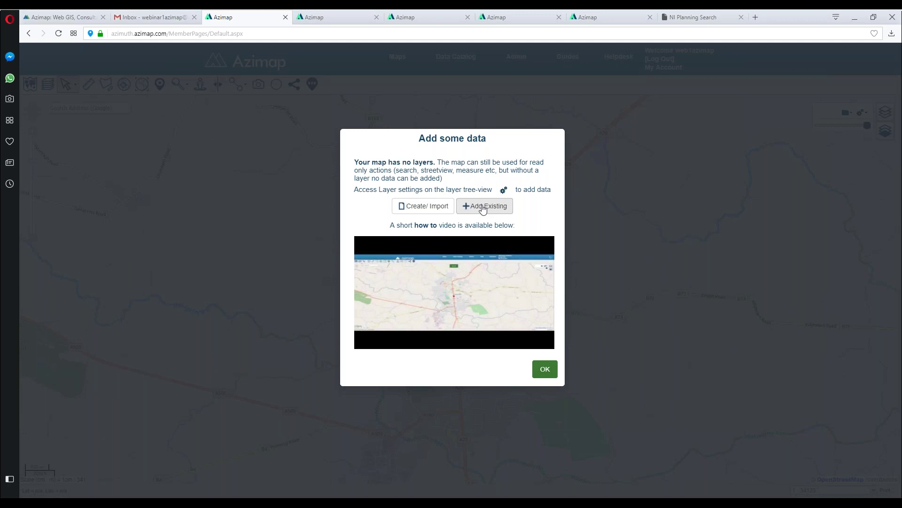
Step: Start an Import Layer from Create/Import and bring up the file picker
left_click(439, 206)
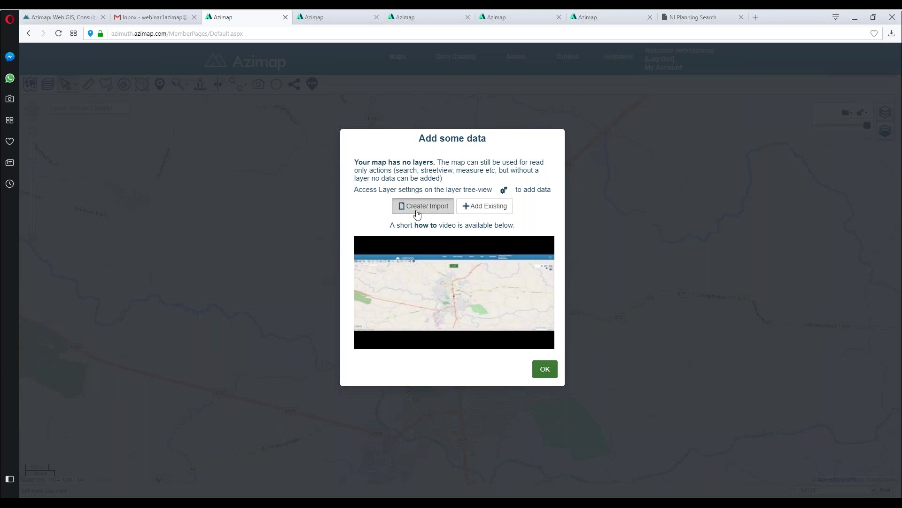
left_click(417, 212)
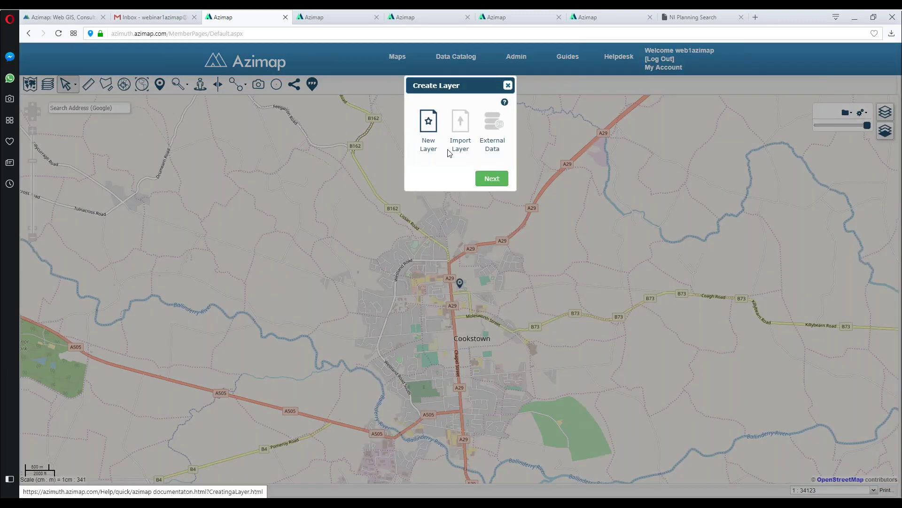
left_click(458, 134)
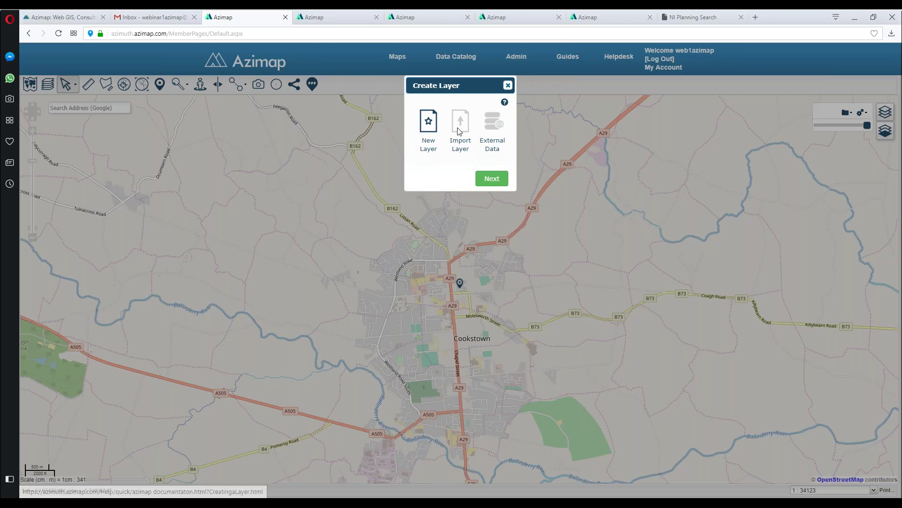
left_click(491, 179)
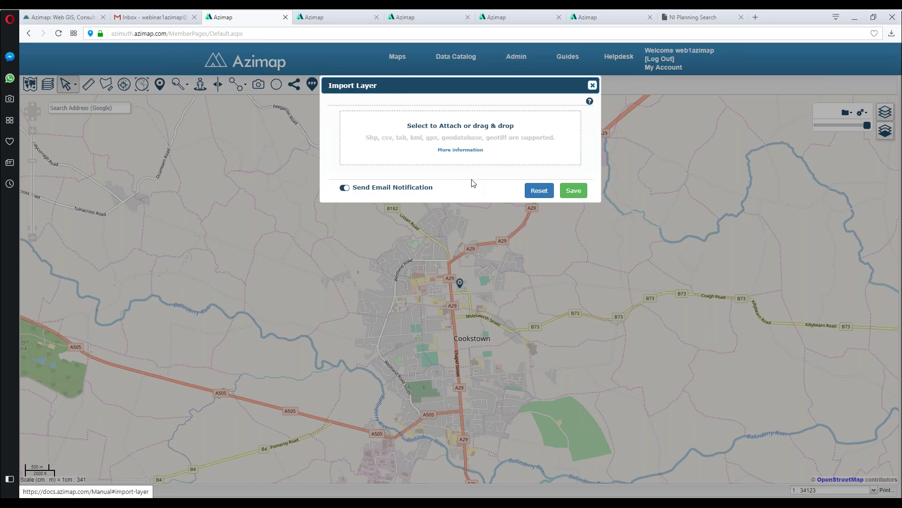
left_click(445, 136)
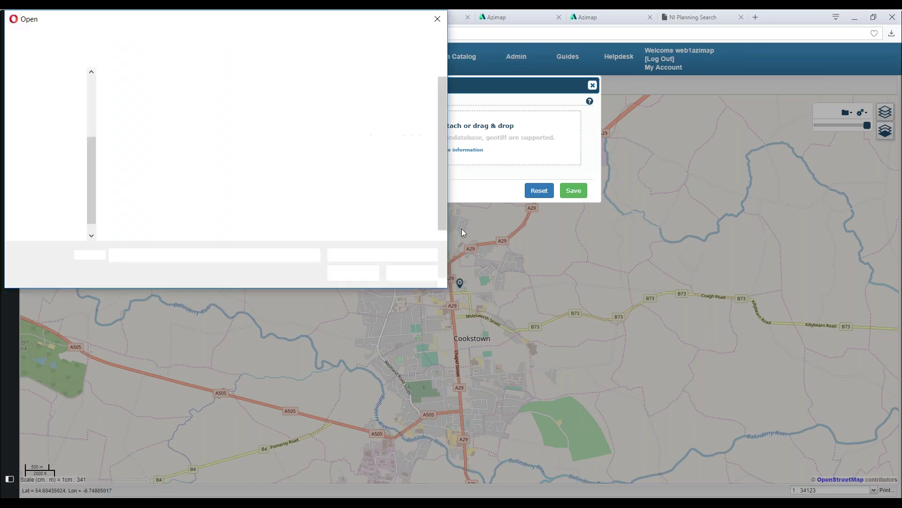
Step: Cancel the file picker and place the C:\tmp\Webinar1\PlanningMap Explorer window beside the import dialog
left_click(412, 273)
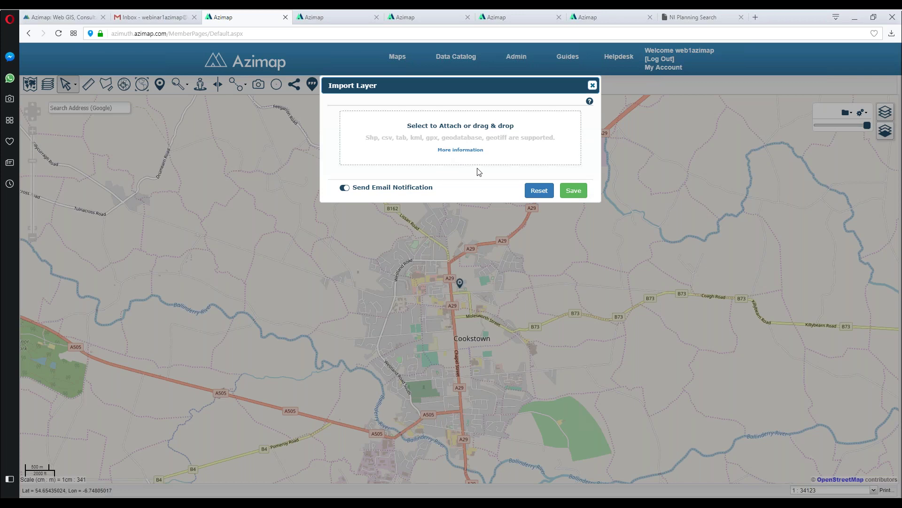
left_click(267, 493)
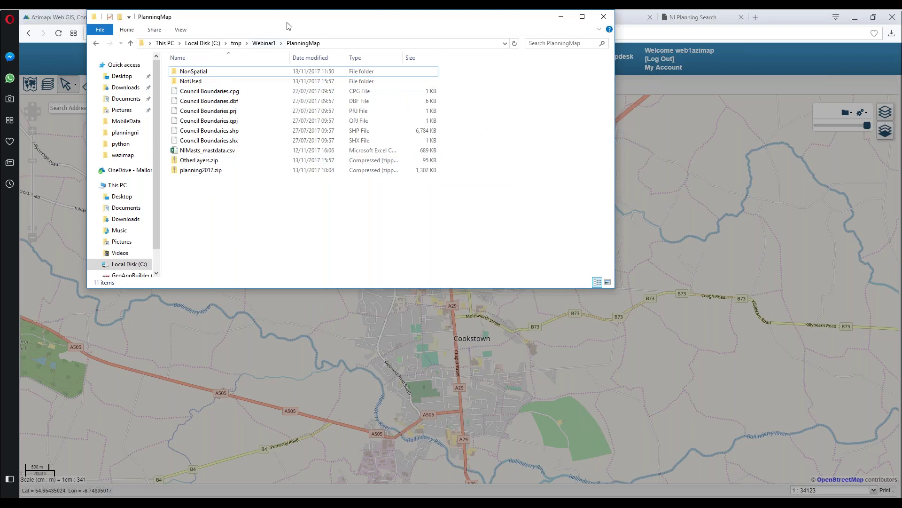
left_click_drag(287, 20, 316, 89)
left_click_drag(342, 119, 624, 223)
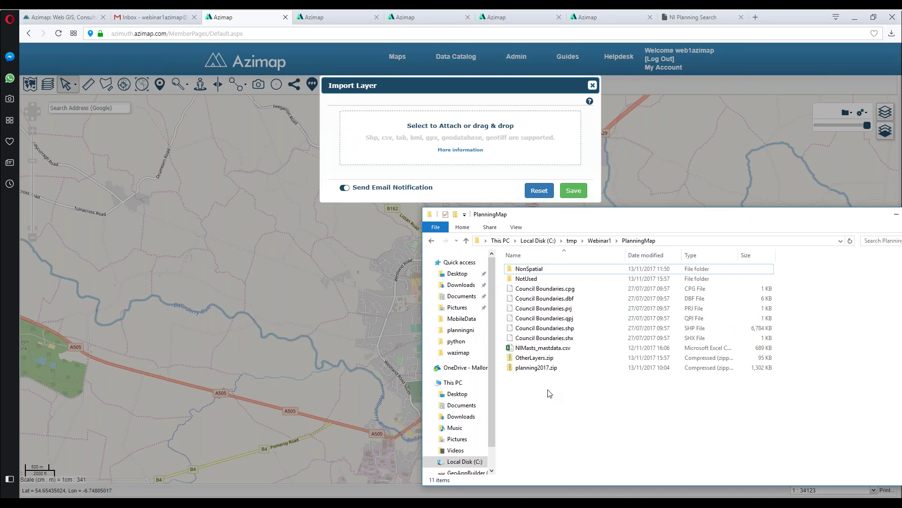
Step: Check the NI Planning Search map's Additional Data group, then return to the import dialog
left_click(695, 16)
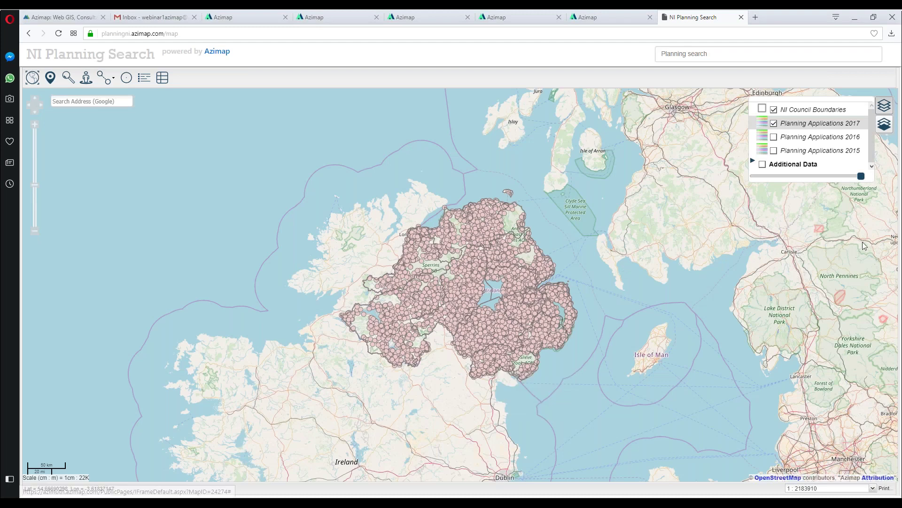
left_click(753, 160)
left_click(752, 161)
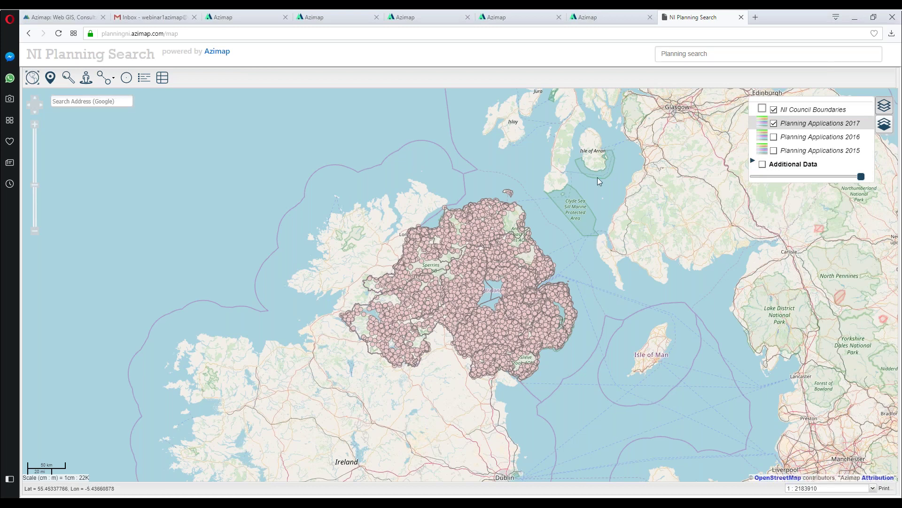
mouse_move(433, 230)
left_click(256, 20)
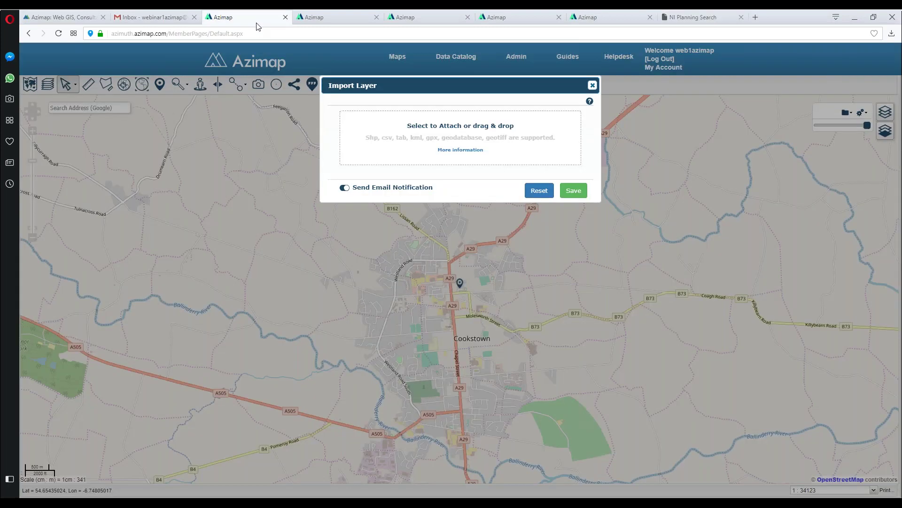
Step: Drag the selected PlanningMap layer files from Explorer onto the Import Layer drop zone
key("alt+Tab")
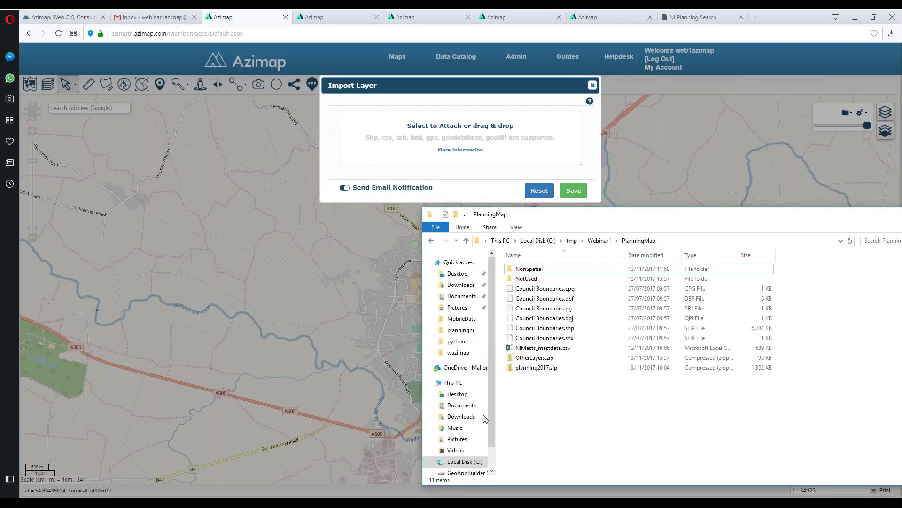
left_click_drag(570, 421, 532, 288)
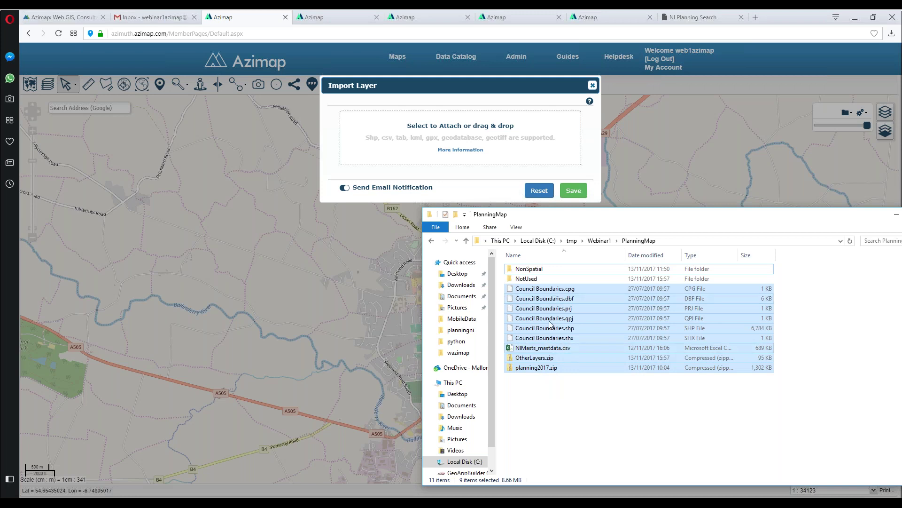
left_click_drag(557, 299, 468, 143)
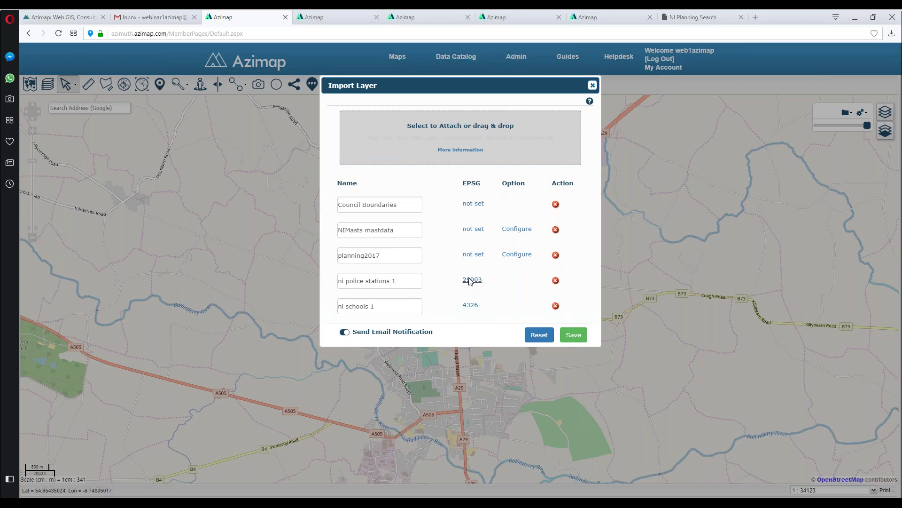
Step: Assign EPSG 29900 to Council Boundaries and EPSG 4326 to NIMasts mastdata
left_click(475, 204)
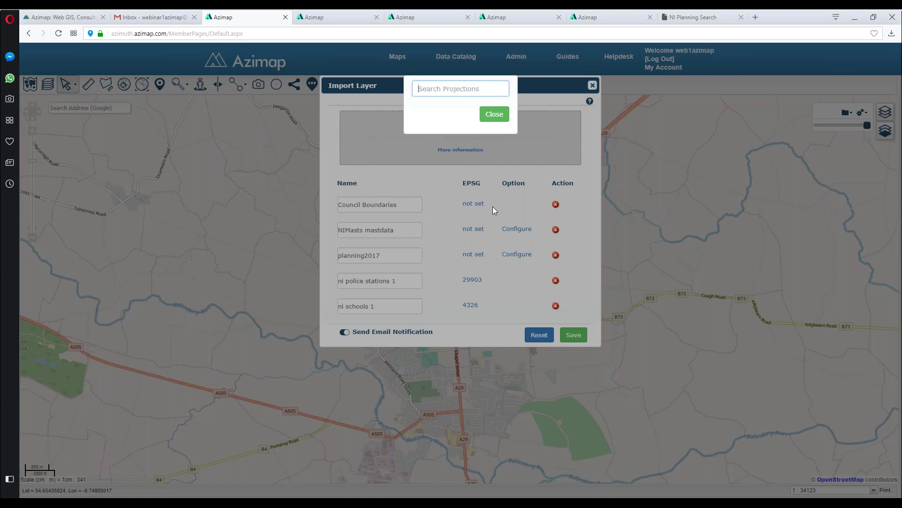
type("29900")
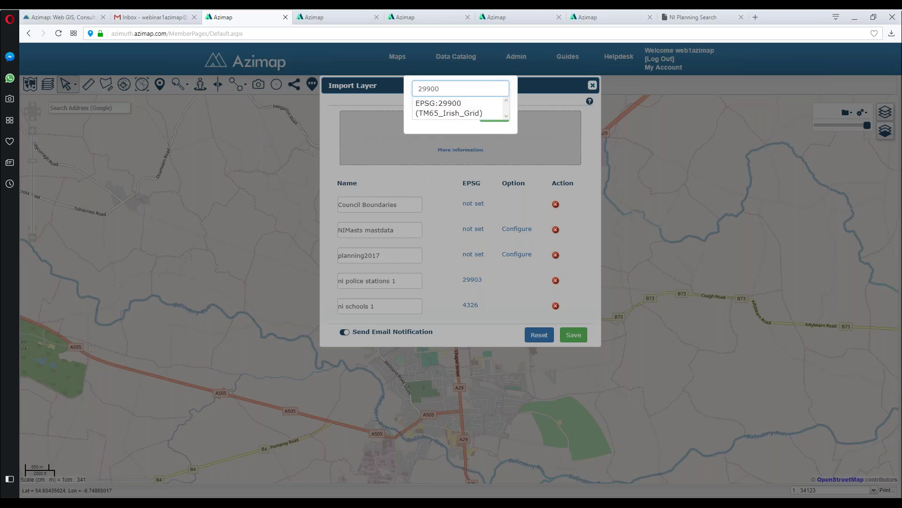
key("Return")
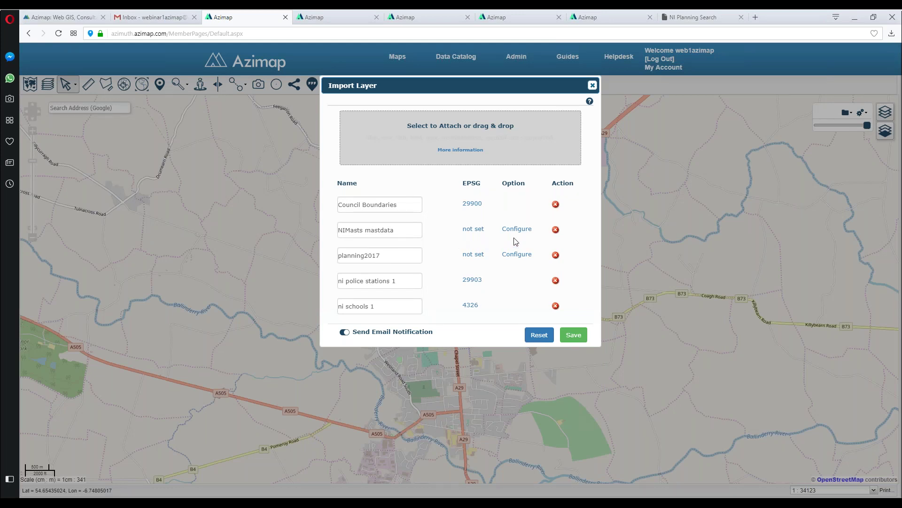
left_click(474, 229)
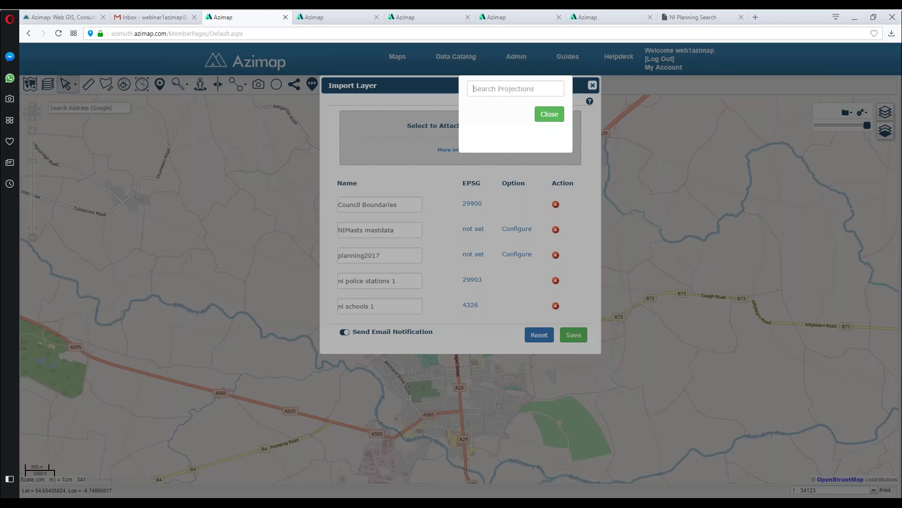
type("4")
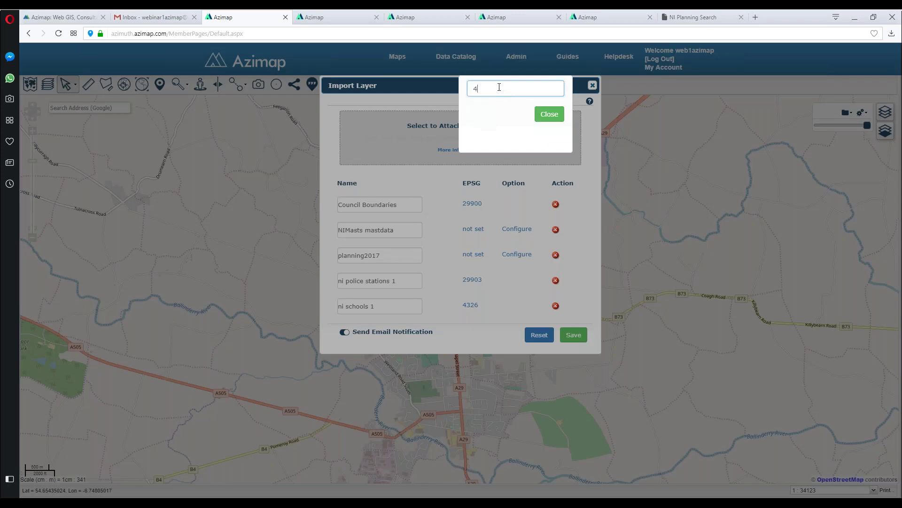
type("32")
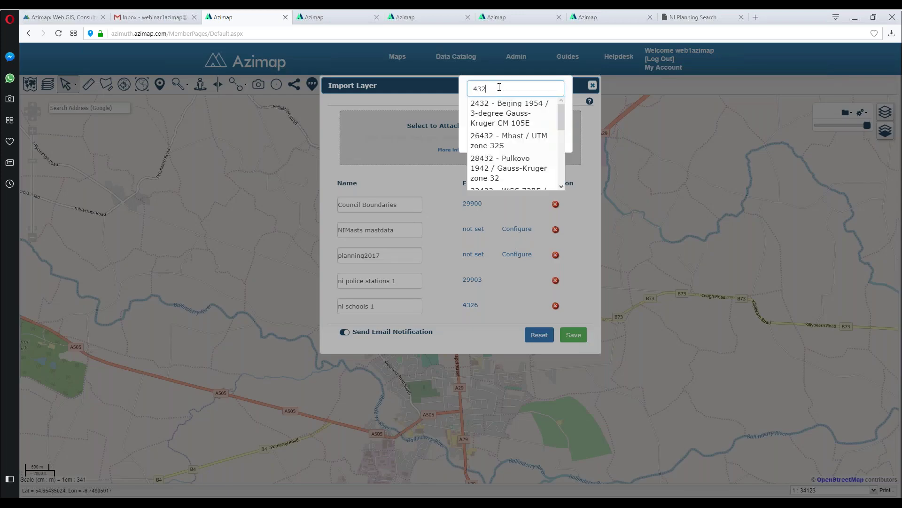
type("6")
left_click(512, 104)
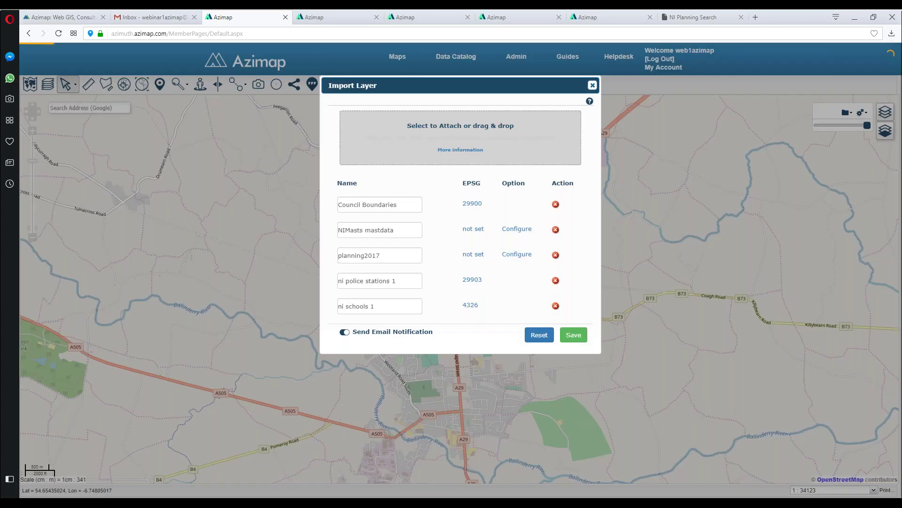
left_click(517, 229)
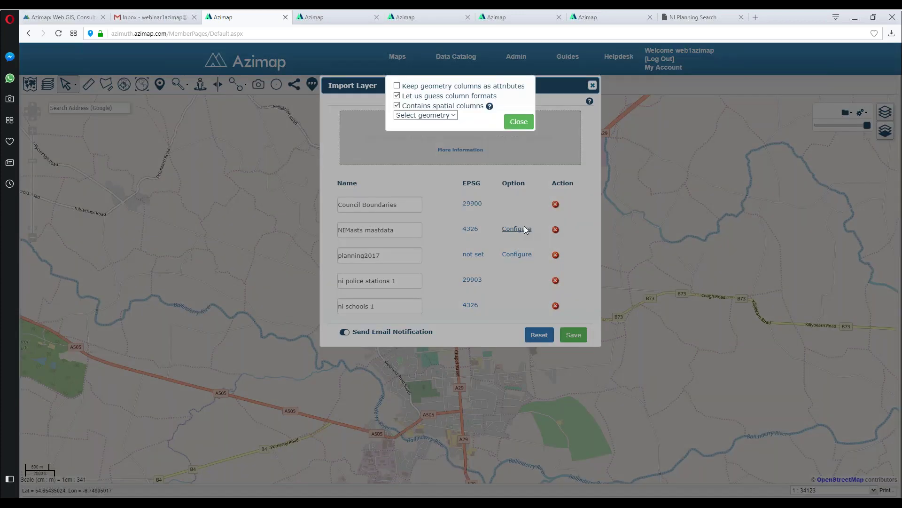
Step: Make NIMasts mastdata a point layer that keeps geometry columns as attributes
left_click(438, 115)
left_click(413, 132)
left_click(397, 87)
left_click(519, 121)
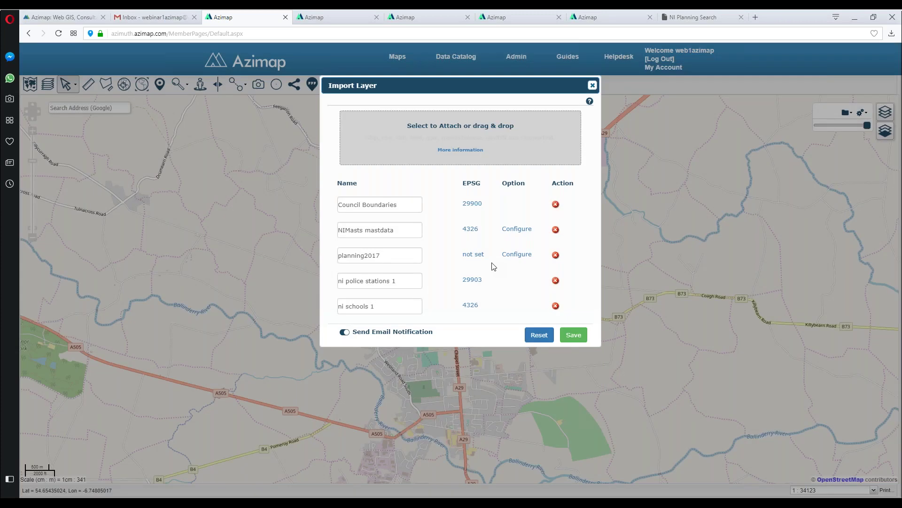
Step: Set planning2017 to EPSG 29903 as a point layer keeping geometry columns as attributes
left_click(475, 256)
left_click(489, 89)
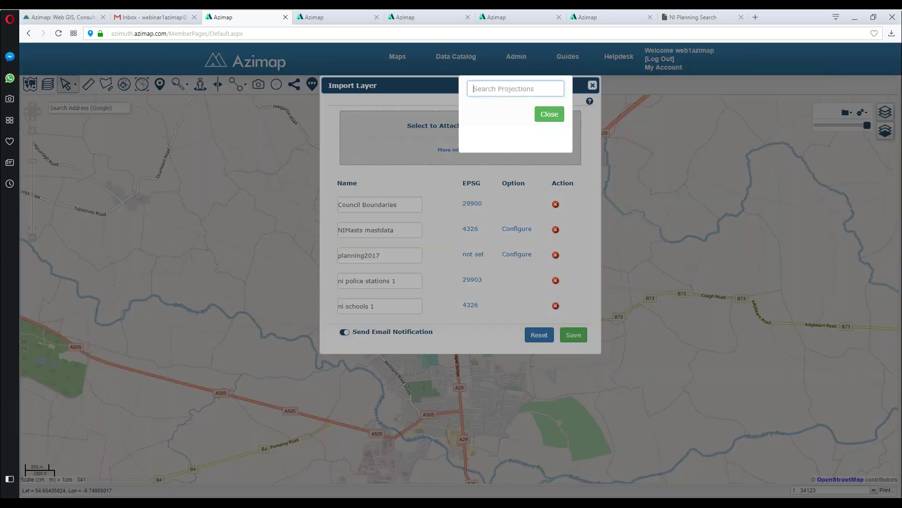
type("29903")
left_click(540, 110)
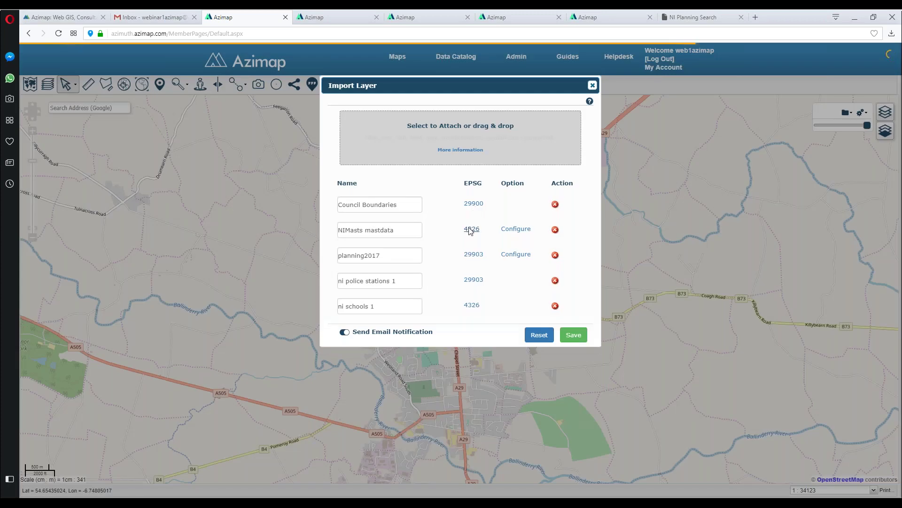
left_click(516, 254)
left_click(449, 116)
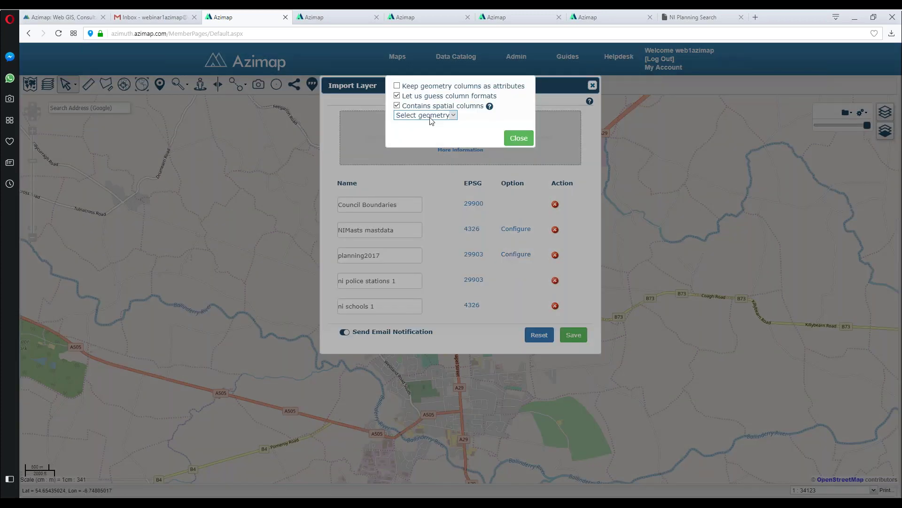
left_click(431, 133)
left_click(408, 85)
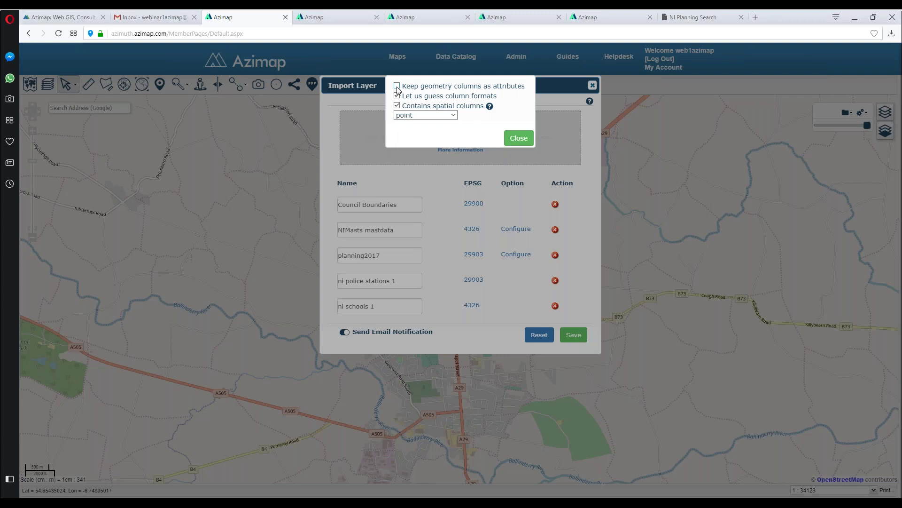
left_click(519, 138)
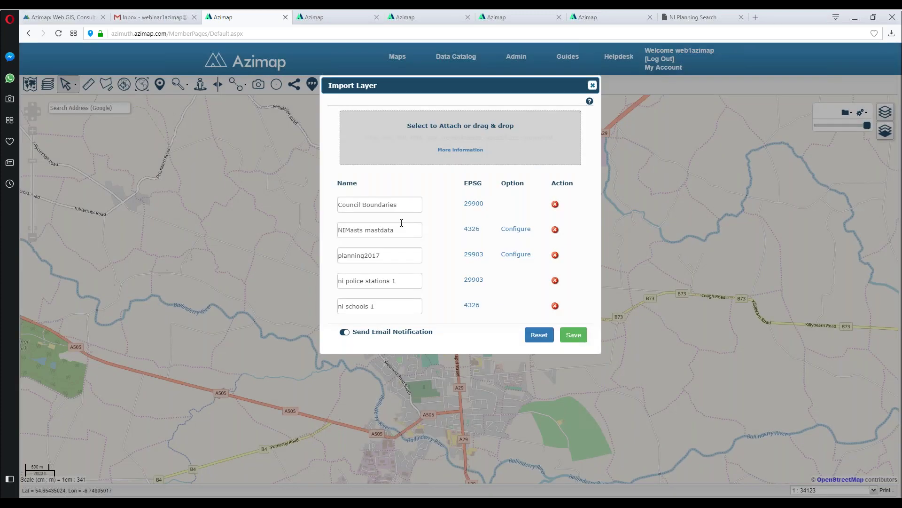
left_click(405, 201)
Step: Append 'Import' to the Council Boundaries layer name, fixing the mistyped letters
key("Tab")
left_click(408, 208)
type("Imapor")
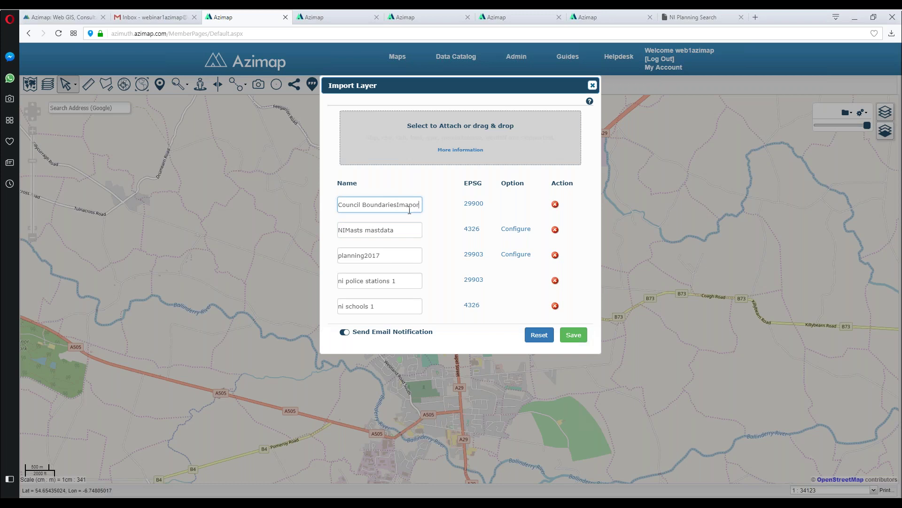
left_click_drag(399, 207, 443, 205)
key("BackSpace")
type("mport")
key("ctrl+shift+Left")
key("ctrl+c")
Step: Paste 'Import' onto the mastdata, planning2017, police stations and schools names, then save the import
left_click(418, 231)
key("ctrl+v")
left_click(409, 255)
key("ctrl+v")
left_click(411, 280)
key("ctrl+v")
left_click(385, 309)
key("ctrl+v")
left_click(396, 281)
key("BackSpace")
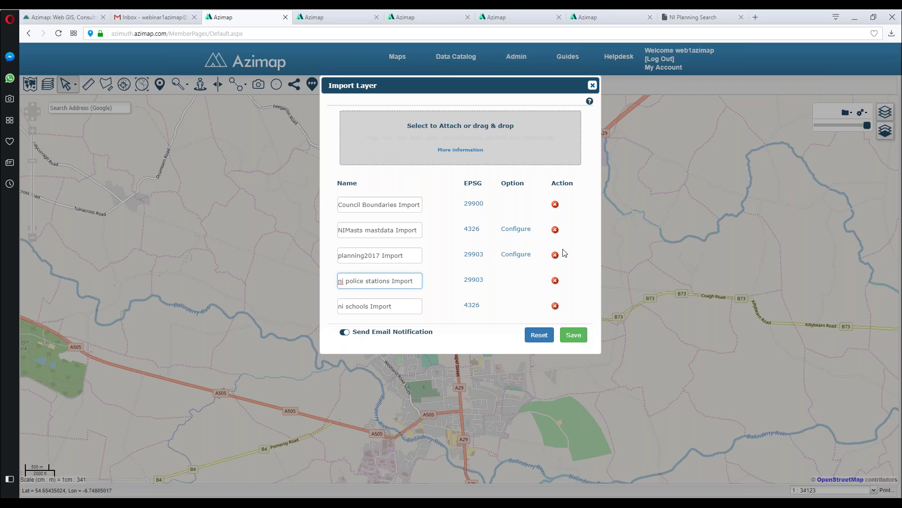
left_click(574, 335)
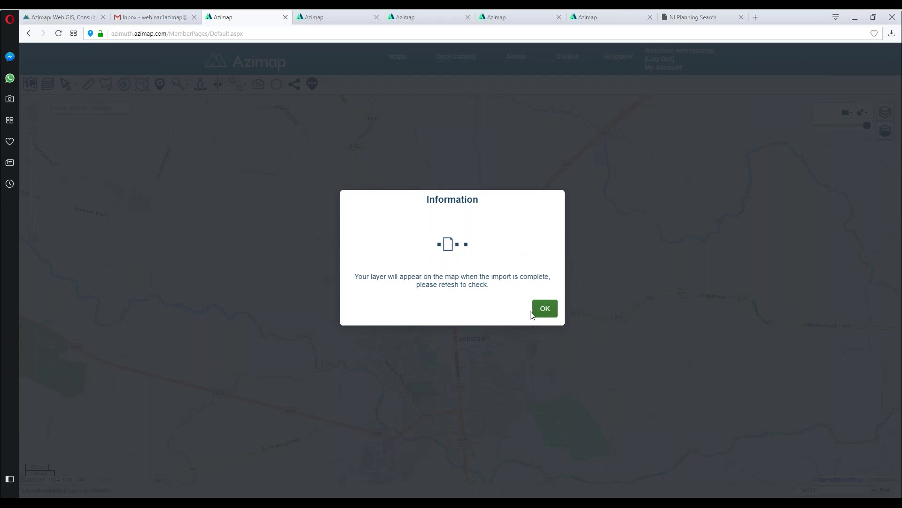
Step: Dismiss the import information notice and check Gmail for the Import Finished email
left_click(545, 309)
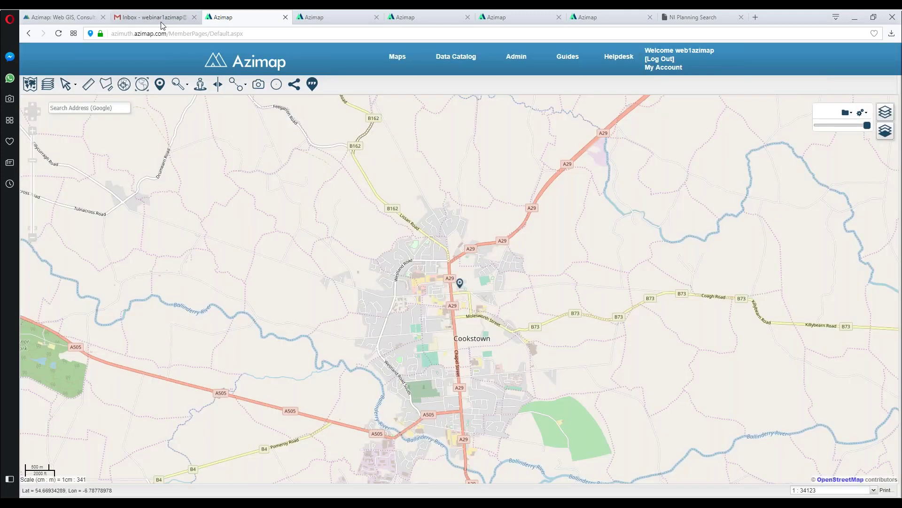
left_click(160, 18)
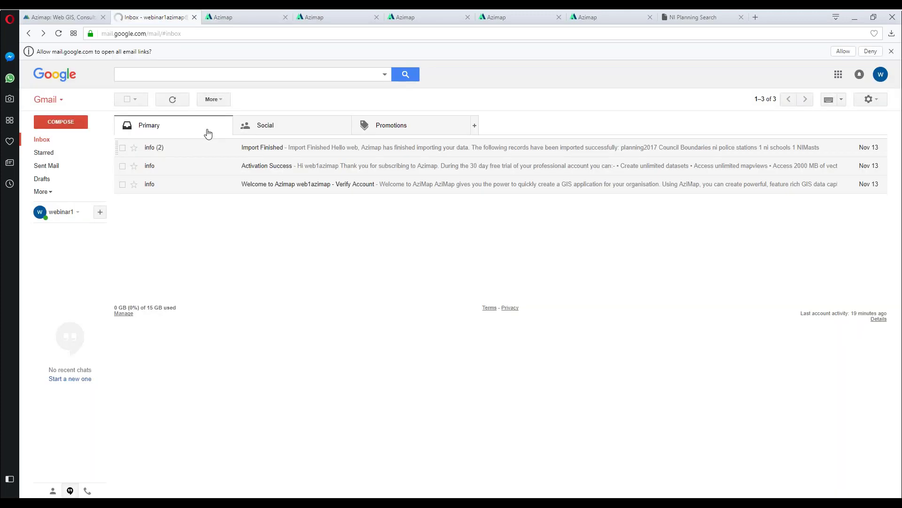
Step: Go back from the Gmail inbox to the Azimap map around Cookstown
left_click(246, 16)
left_click(160, 15)
left_click(229, 18)
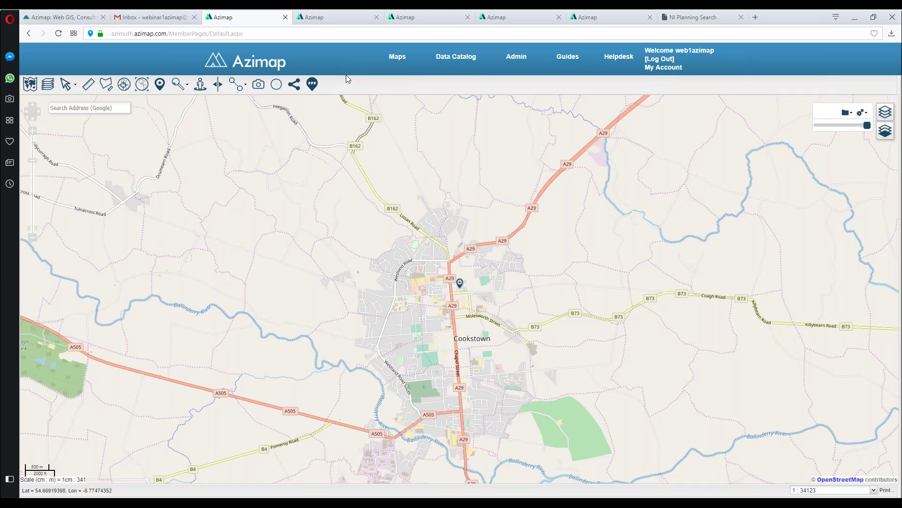
Step: On the Northern Ireland map, hide police, schools and masts, then browse planning2017's feature records
left_click(325, 19)
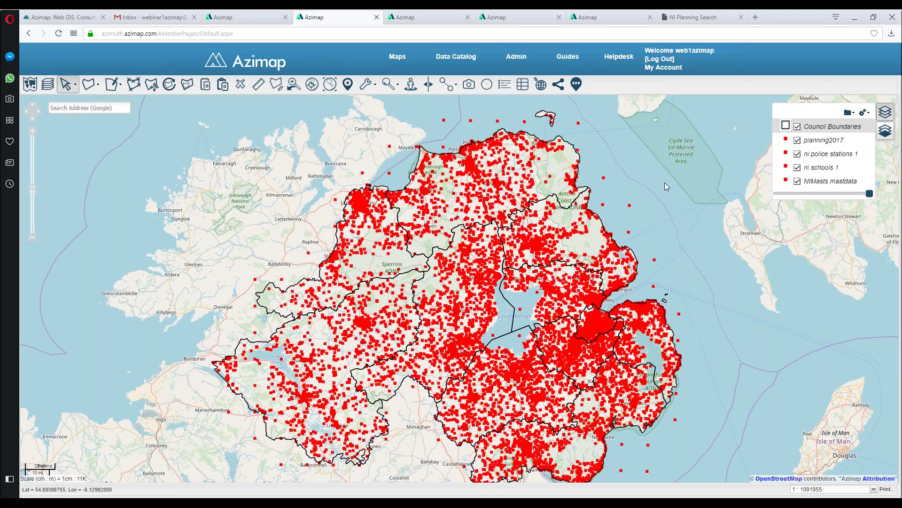
left_click(797, 154)
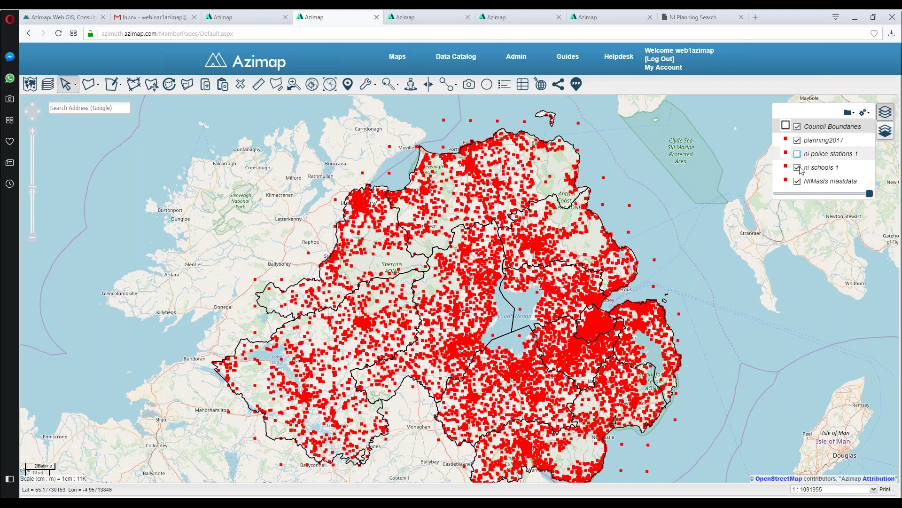
left_click(799, 168)
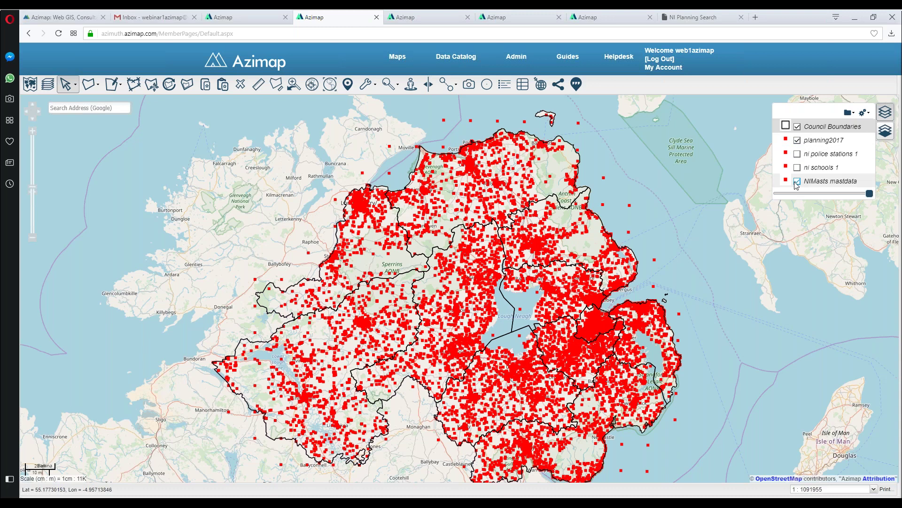
left_click(797, 181)
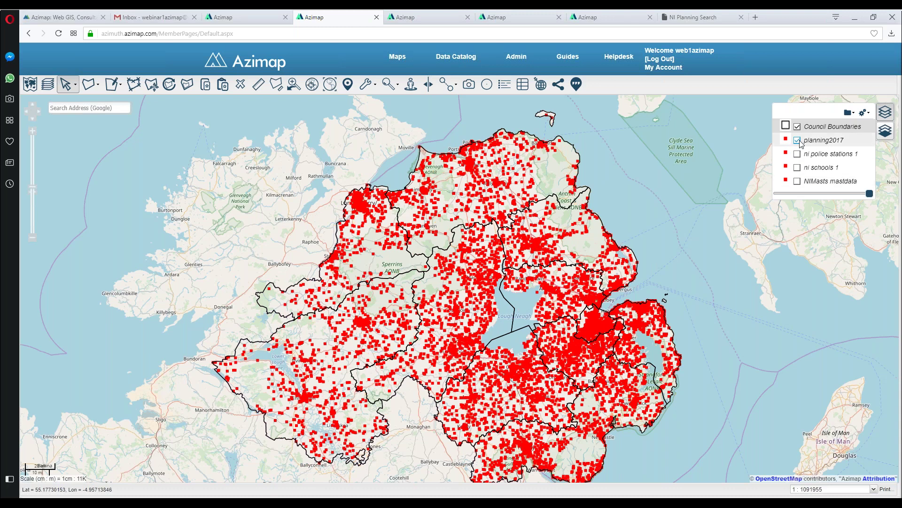
left_click(532, 94)
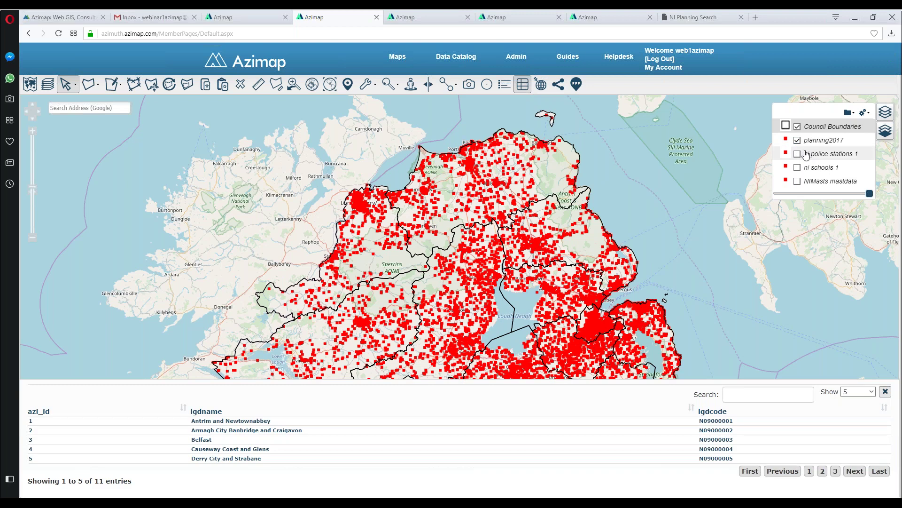
left_click(823, 140)
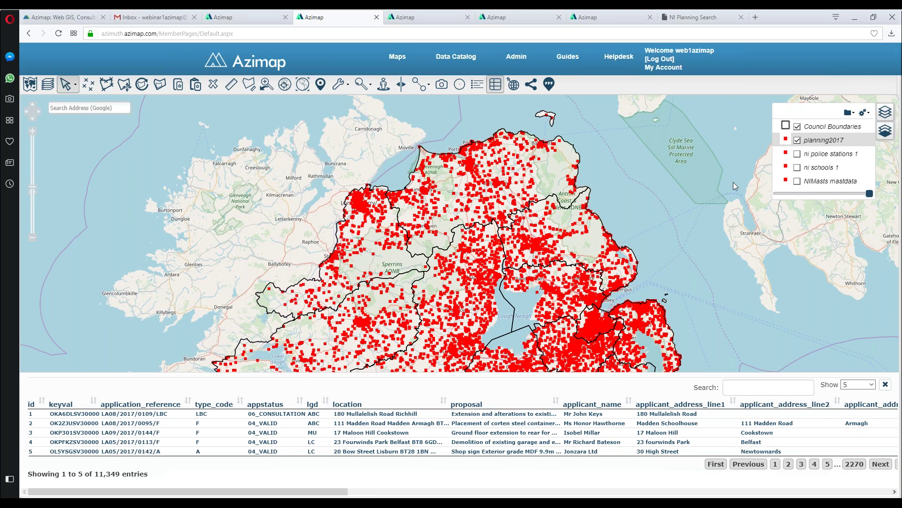
left_click(496, 84)
Step: View the schools and mast points alone, then turn all four layers back on
left_click(797, 140)
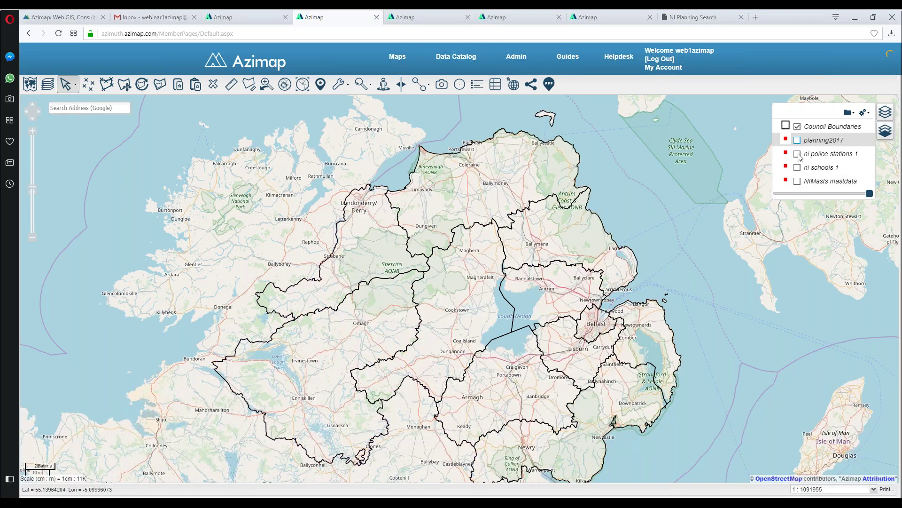
left_click(797, 167)
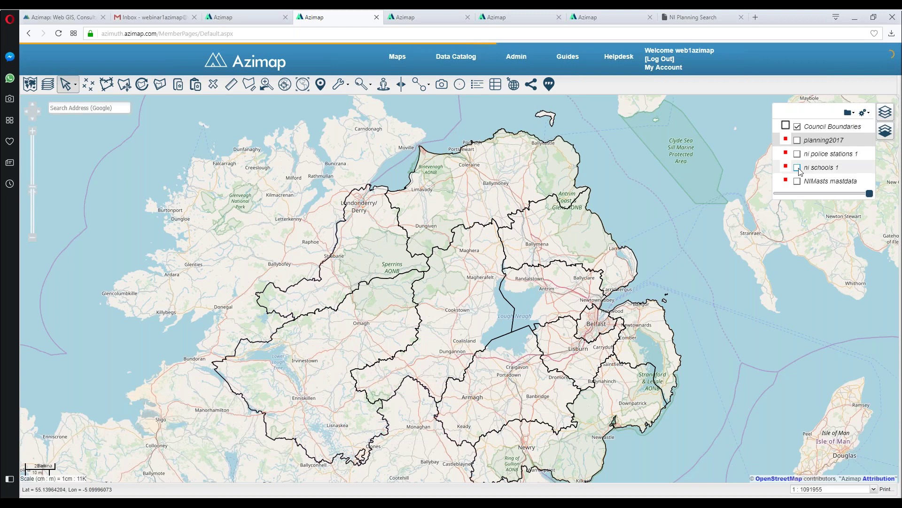
left_click(797, 167)
left_click(798, 181)
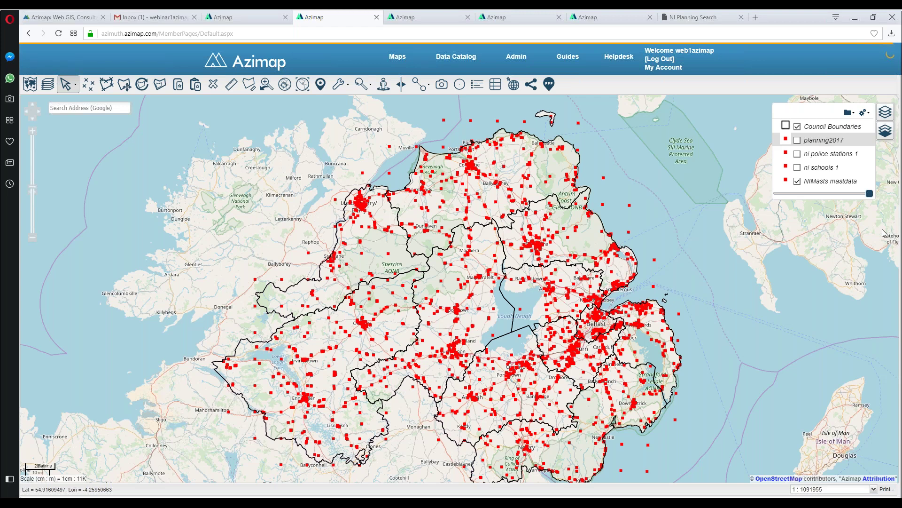
left_click(797, 181)
left_click(797, 140)
left_click(797, 154)
left_click(797, 168)
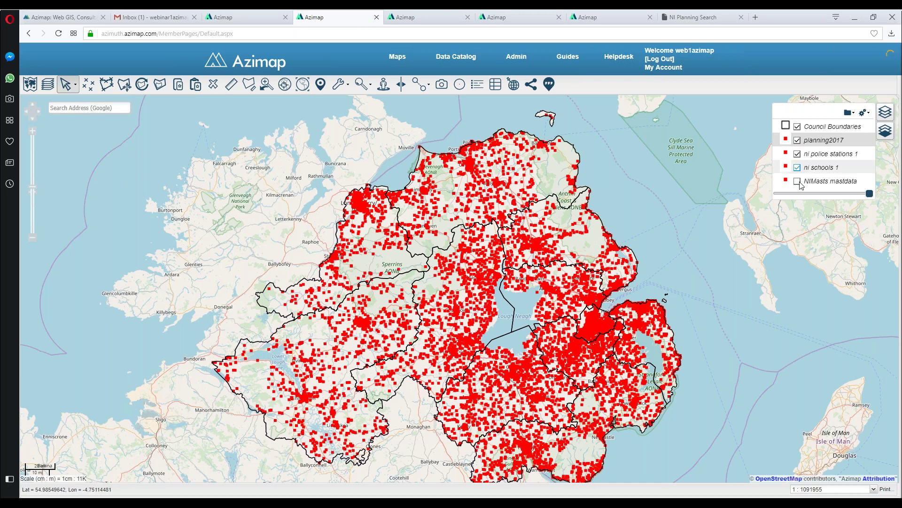
left_click(798, 182)
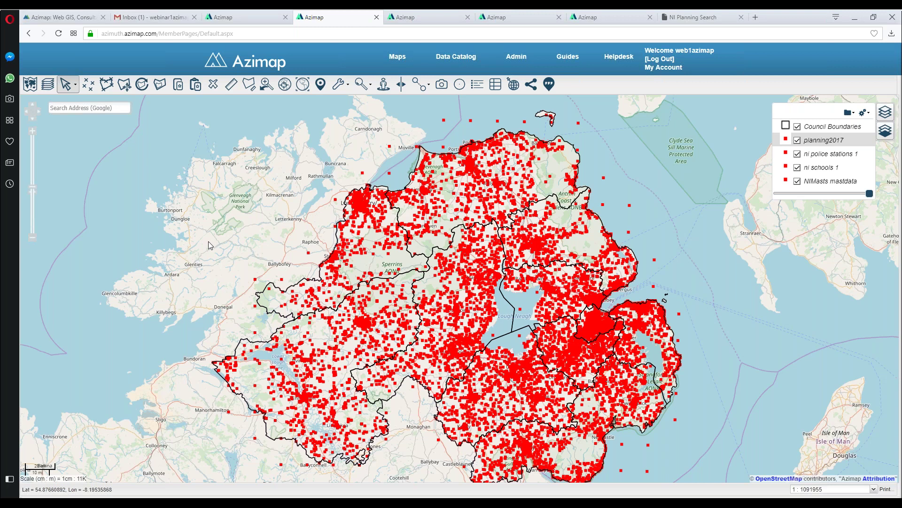
left_click(37, 111)
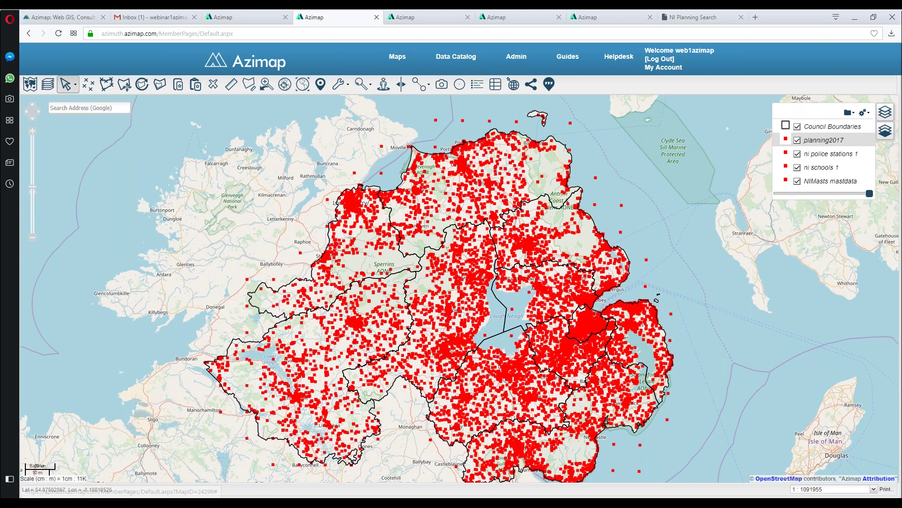
scroll(194, 248, "down", 2)
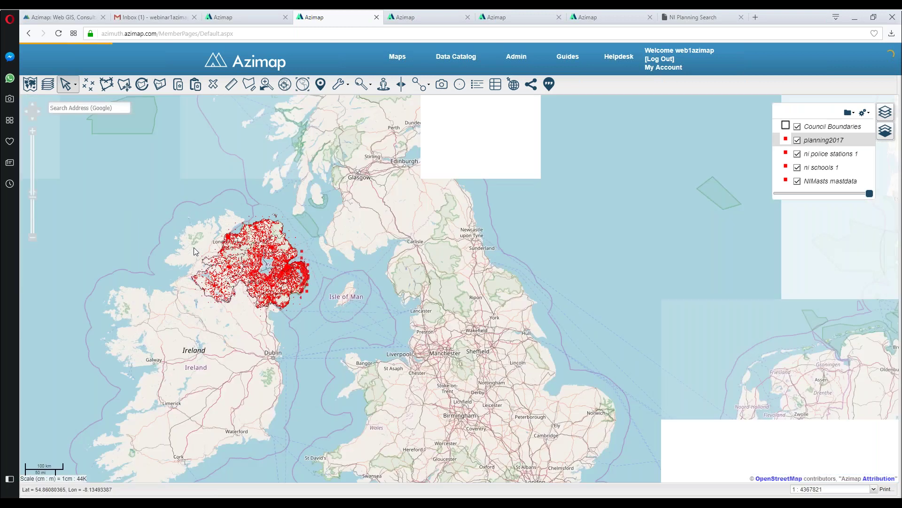
scroll(207, 236, "up", 2)
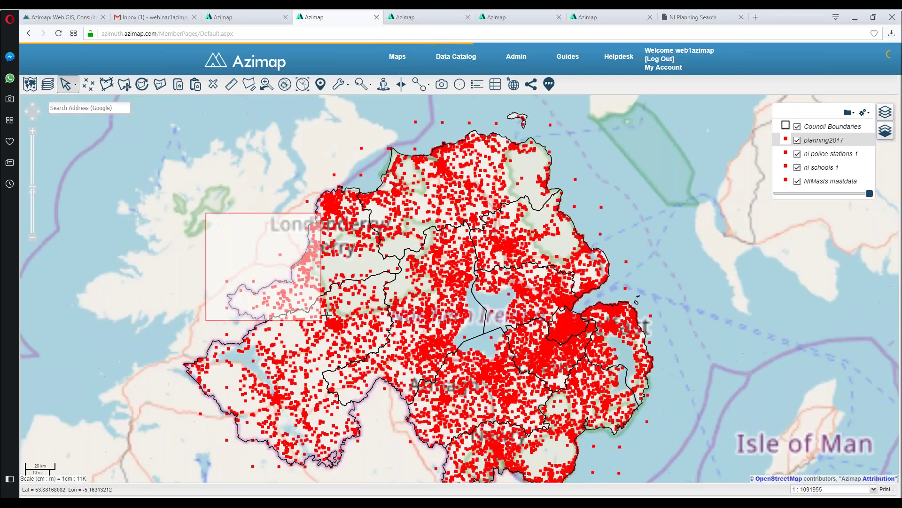
left_click_drag(321, 319, 322, 320)
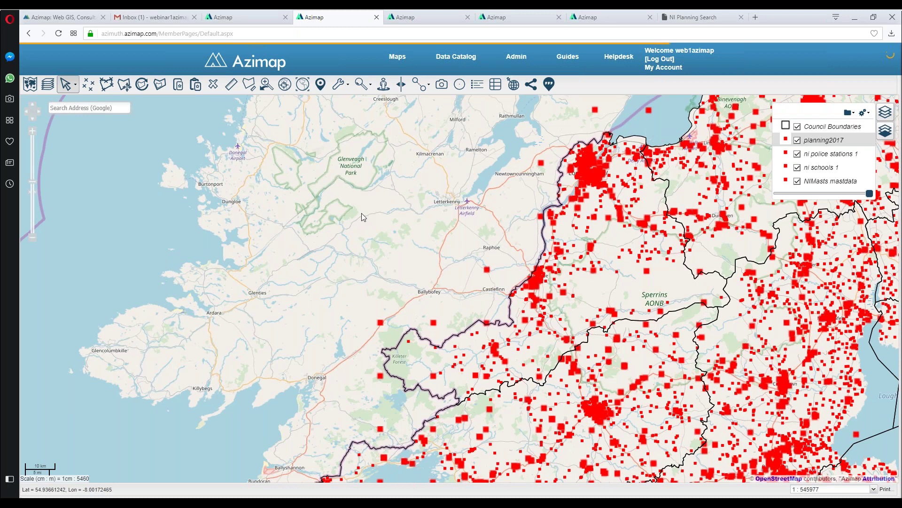
scroll(362, 213, "down", 1)
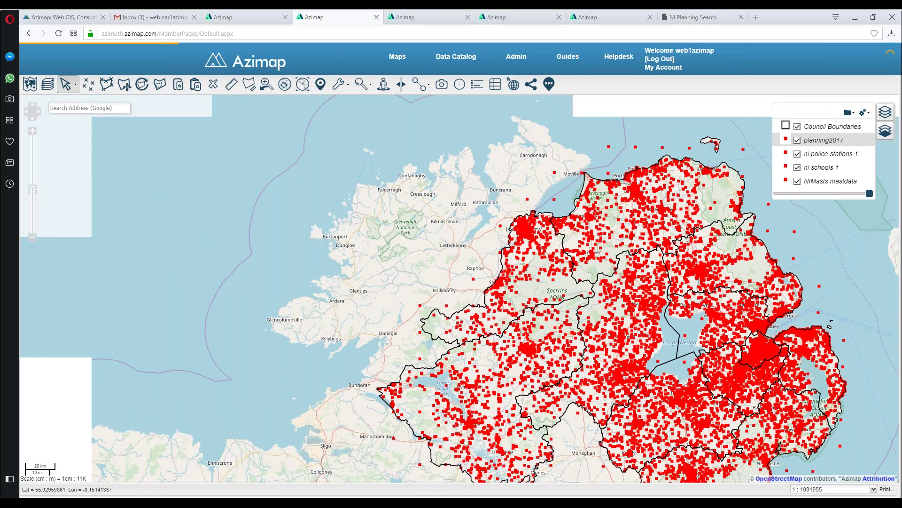
left_click_drag(382, 221, 274, 185)
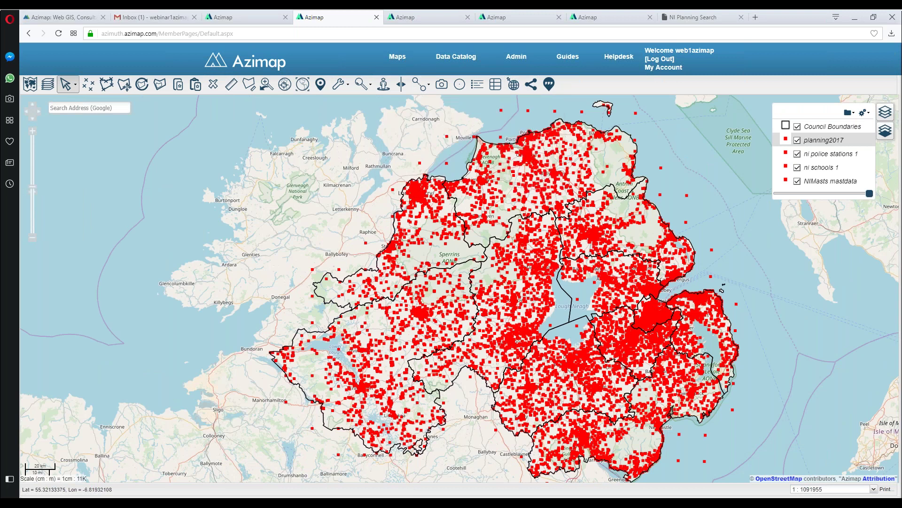
left_click_drag(317, 204, 315, 205)
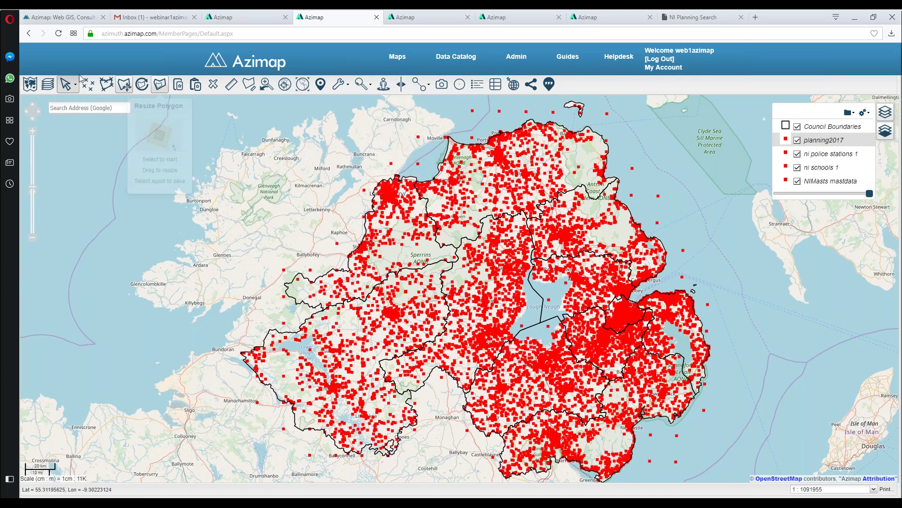
left_click(108, 109)
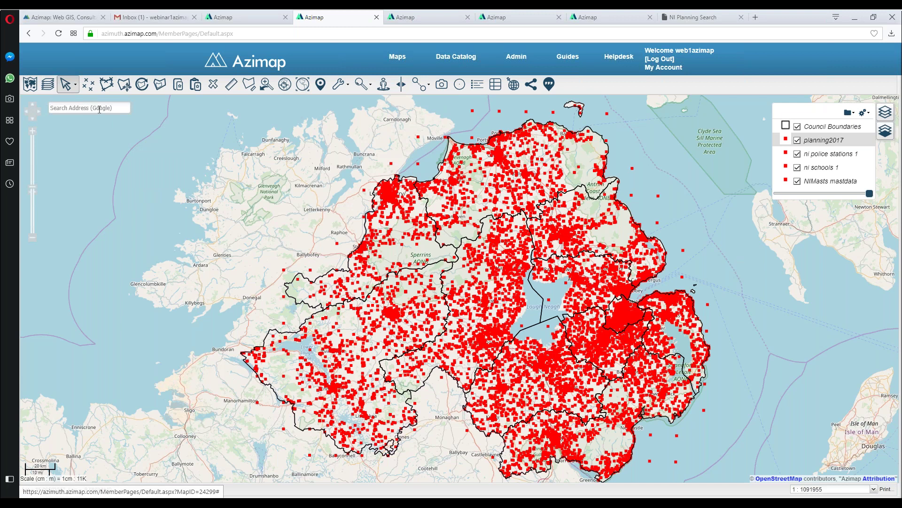
Step: Search for 'belfast' and go there, then open the planning2017 layer's style settings
left_click(100, 109)
type("belfas")
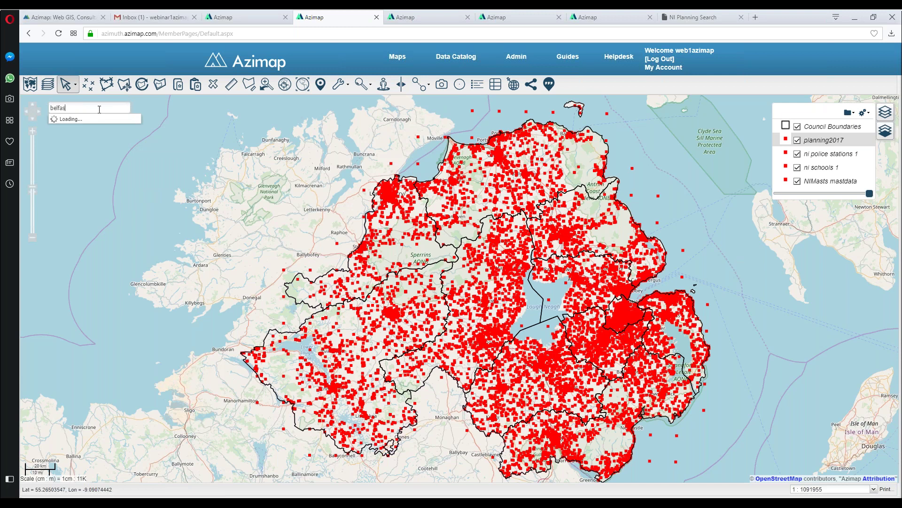
type("t")
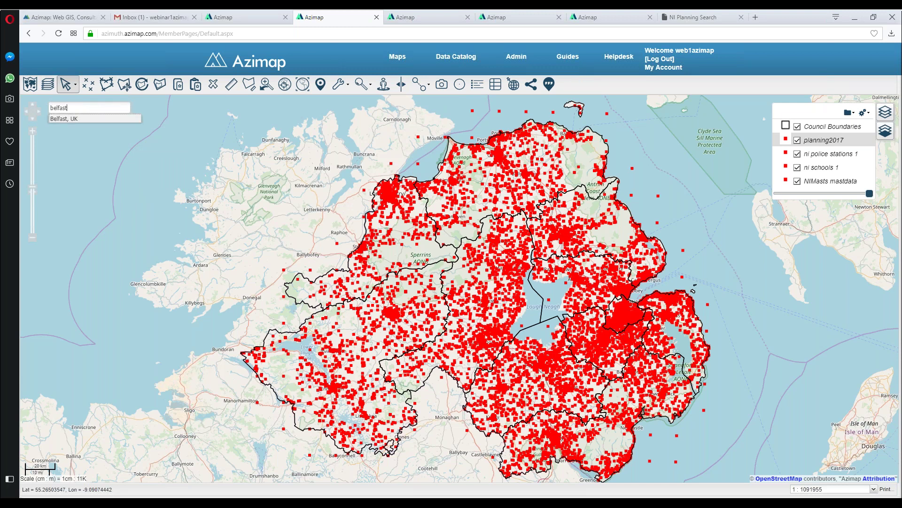
left_click(84, 119)
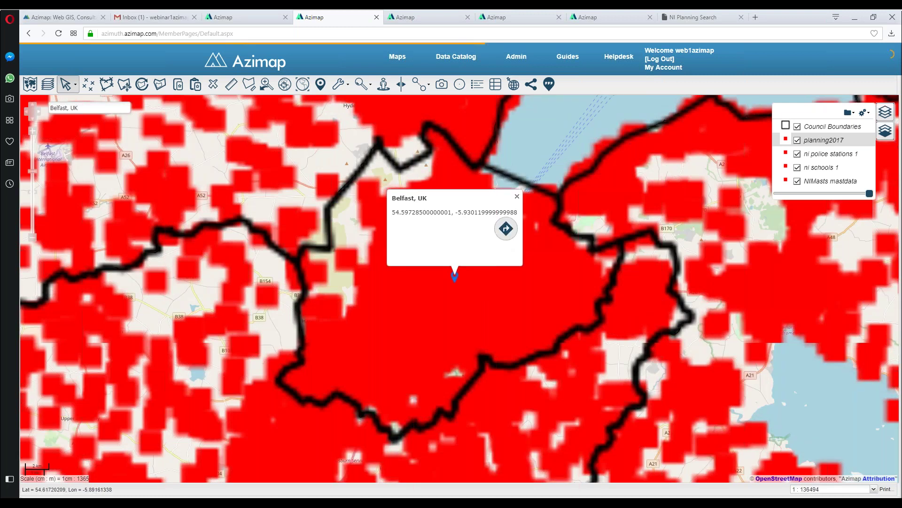
left_click(506, 229)
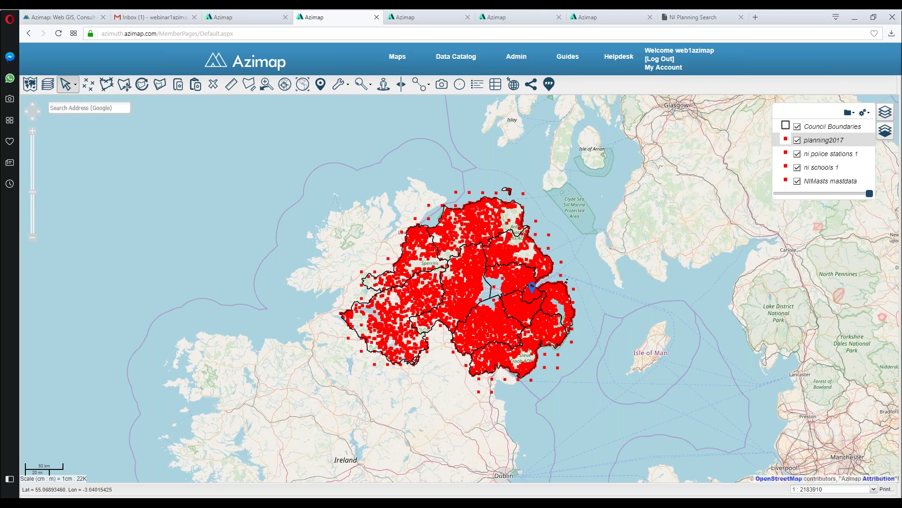
left_click(787, 142)
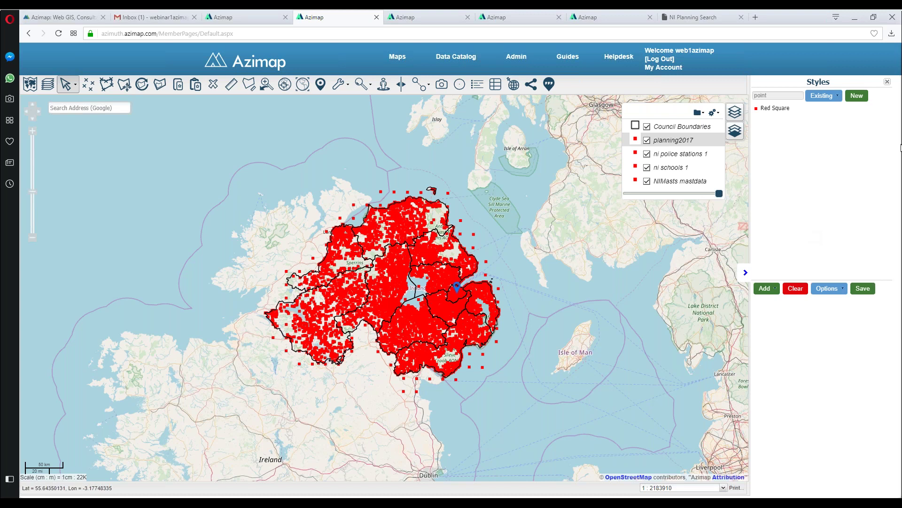
Step: Create a new style named 'planning2017webinar' for the planning2017 layer
left_click(836, 96)
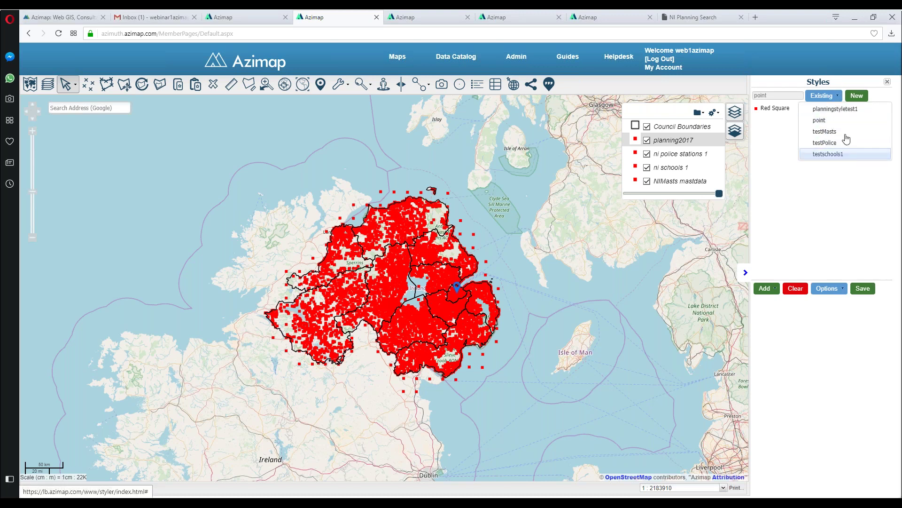
left_click(857, 97)
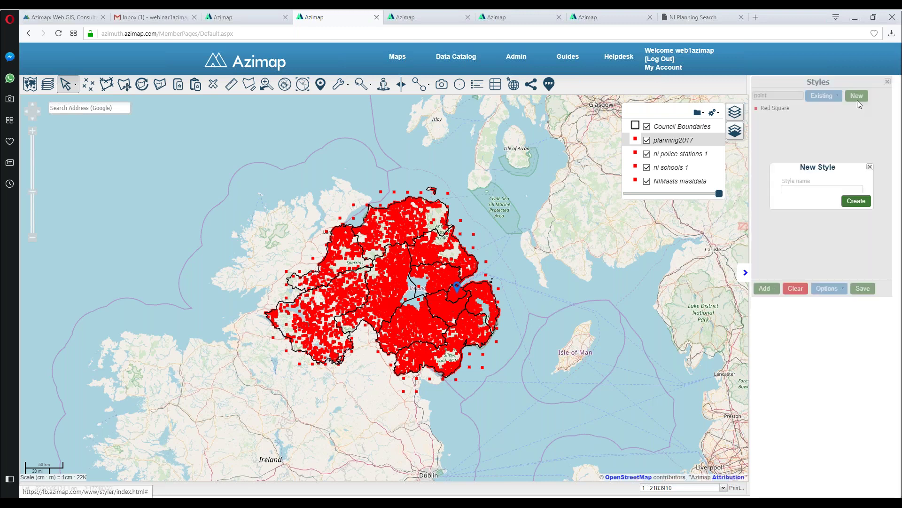
type("p")
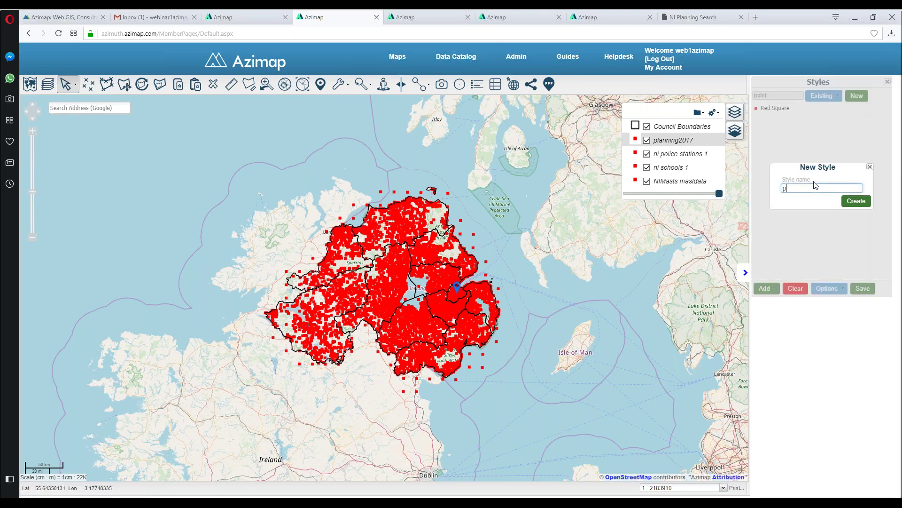
type("lanning2017webinar")
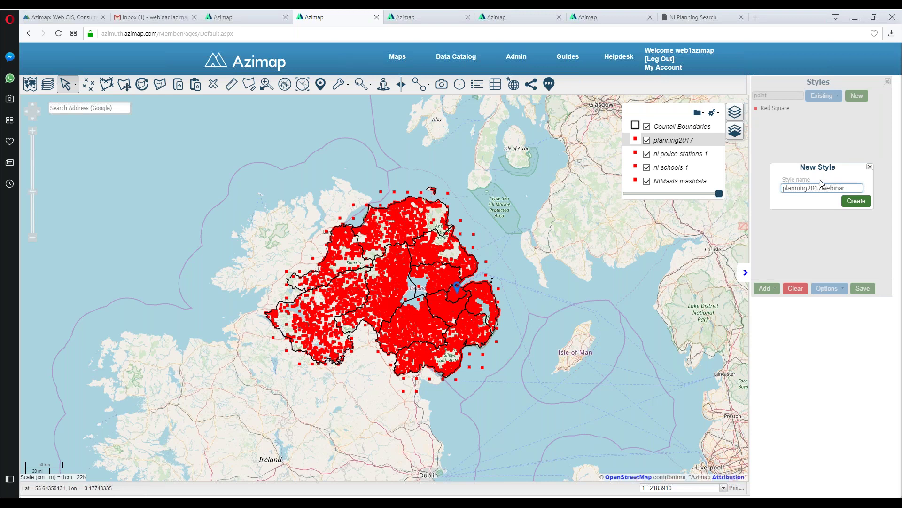
left_click(856, 201)
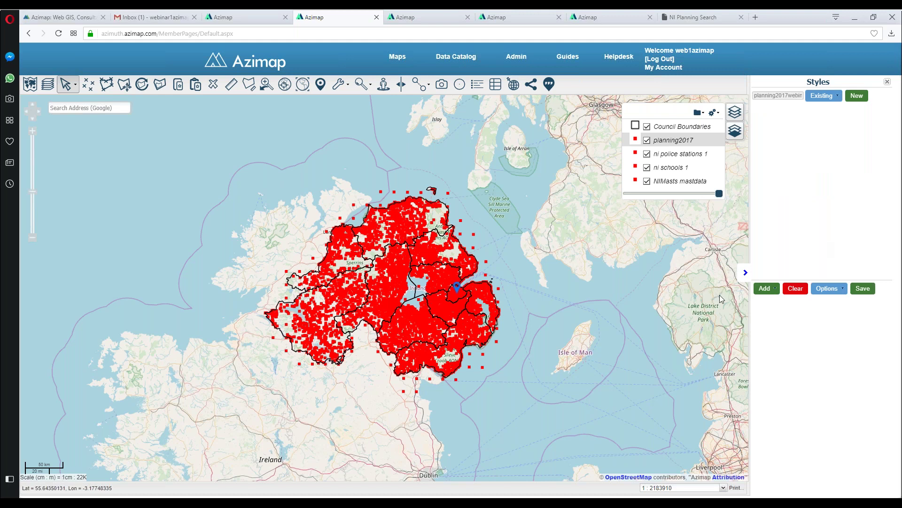
left_click(766, 288)
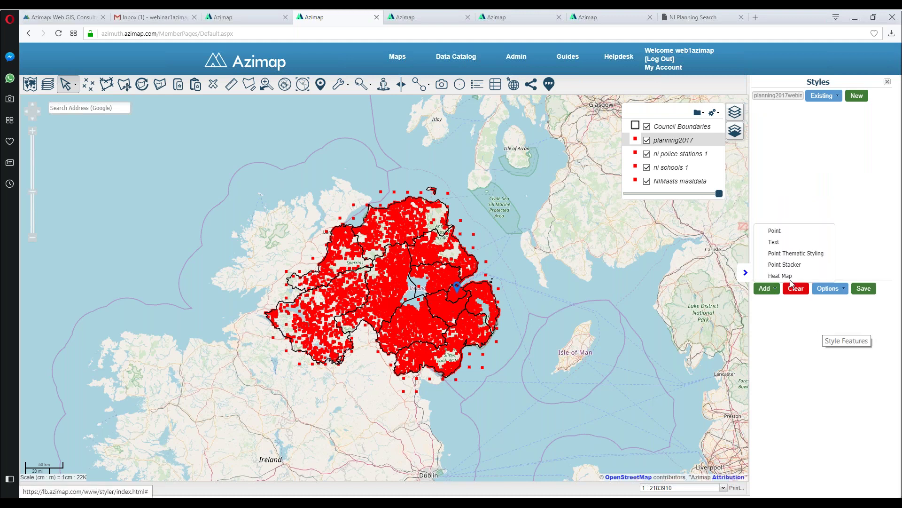
Step: Delete the stray Untitled0 point rule and start a Point Thematic Styling instead
left_click(774, 230)
left_click(849, 288)
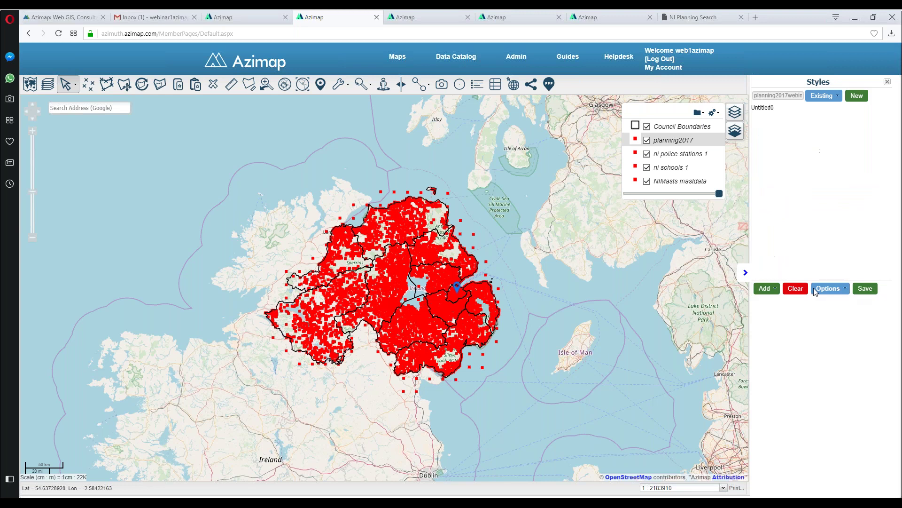
left_click(764, 108)
left_click(785, 288)
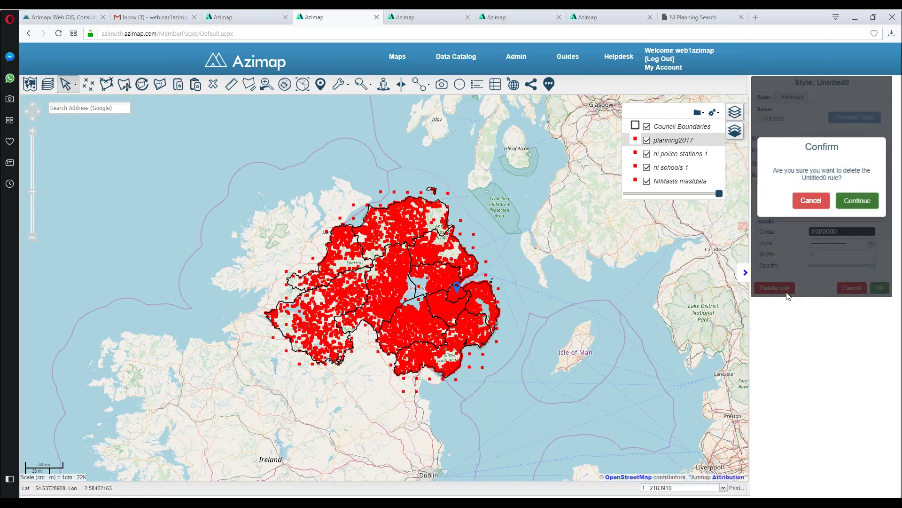
left_click(858, 200)
left_click(771, 288)
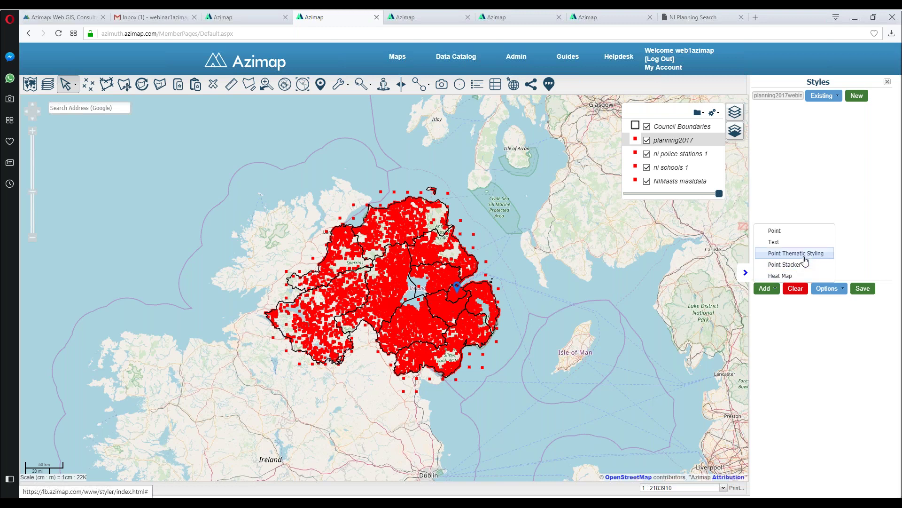
left_click(805, 255)
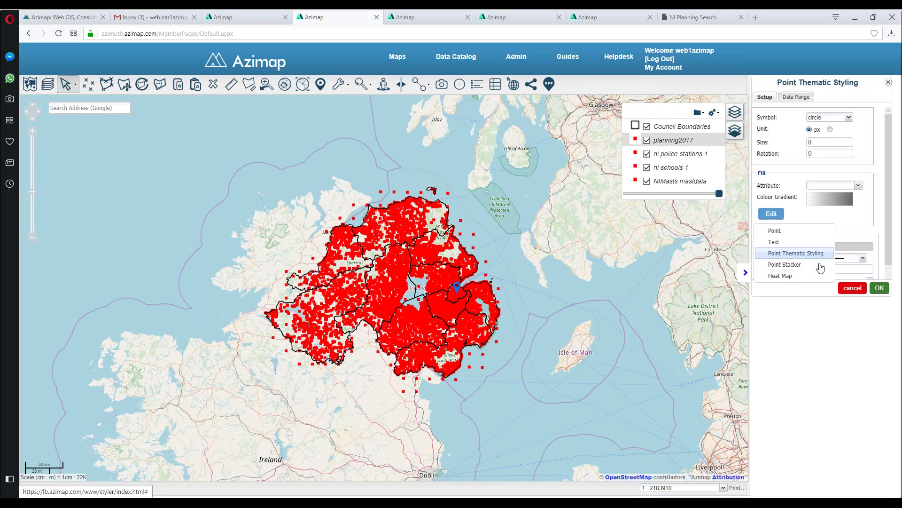
Step: Keep circle symbols at size 3 and colour the points by the status attribute
left_click(849, 117)
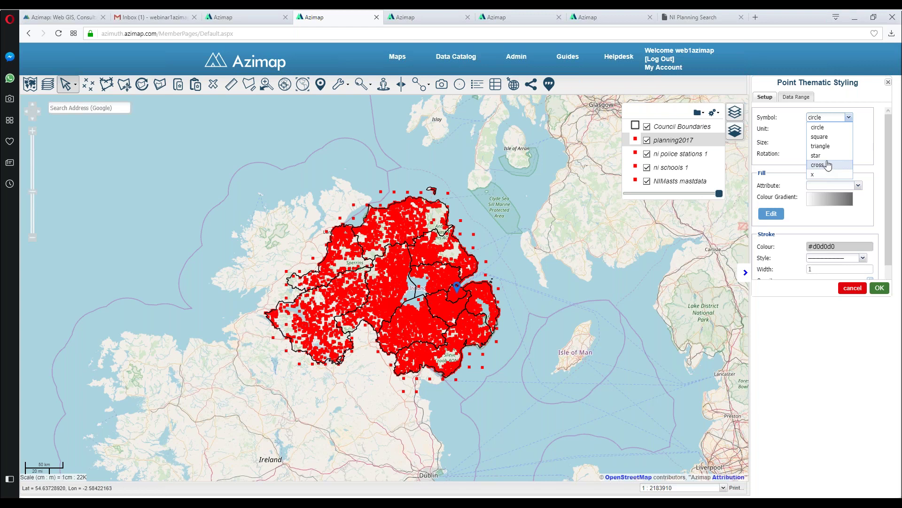
key("Escape")
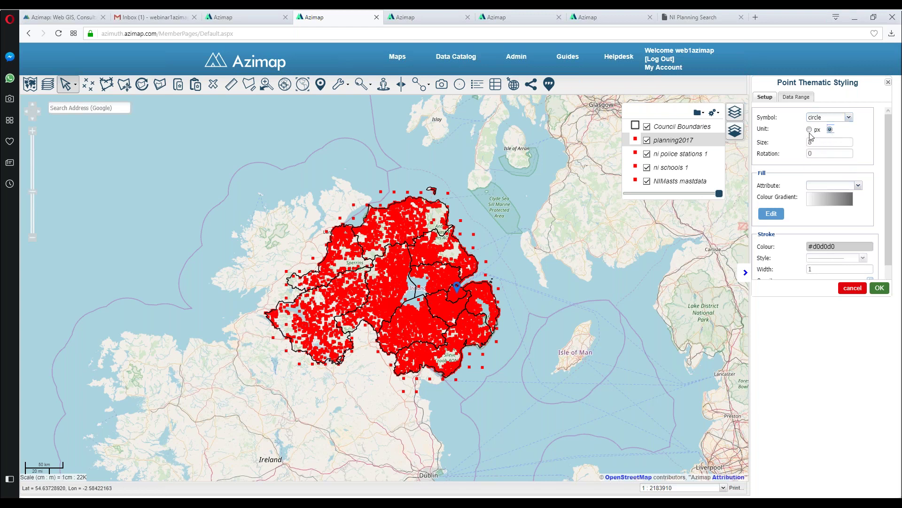
double_click(822, 142)
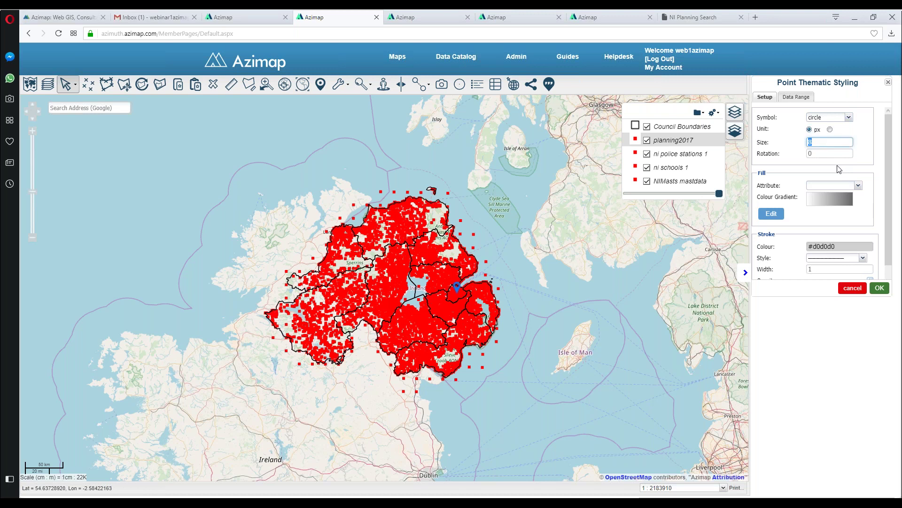
type("3")
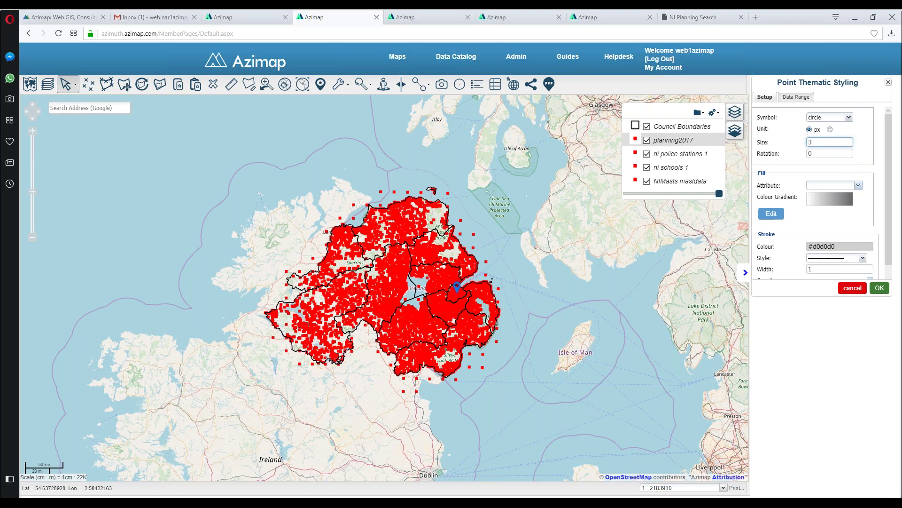
left_click(859, 185)
left_click_drag(861, 217, 860, 282)
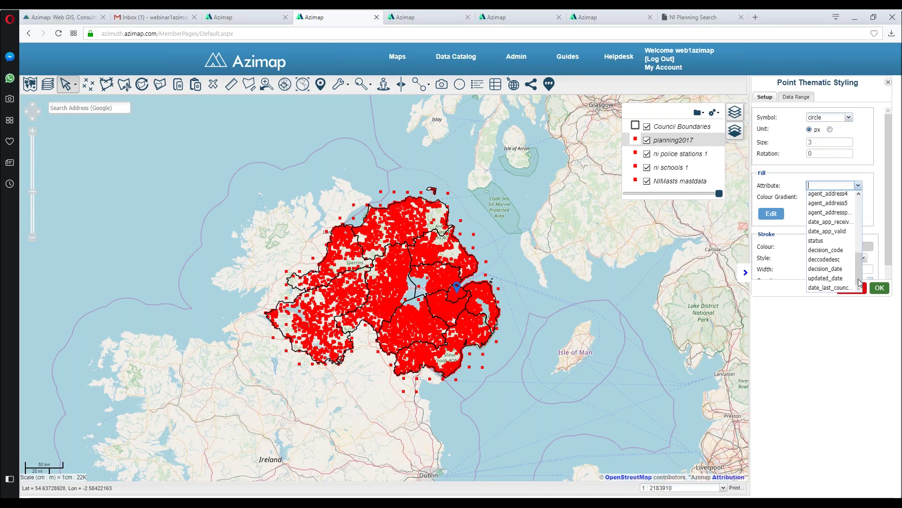
left_click(822, 240)
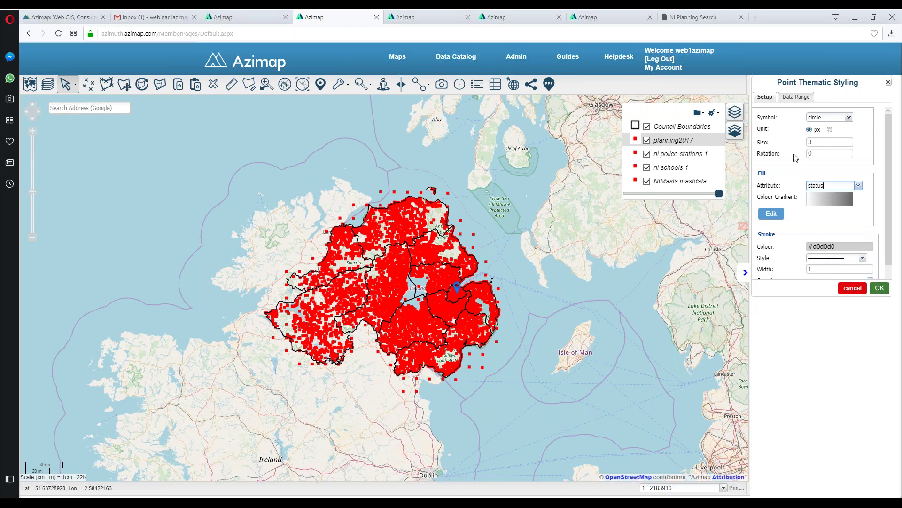
left_click(798, 98)
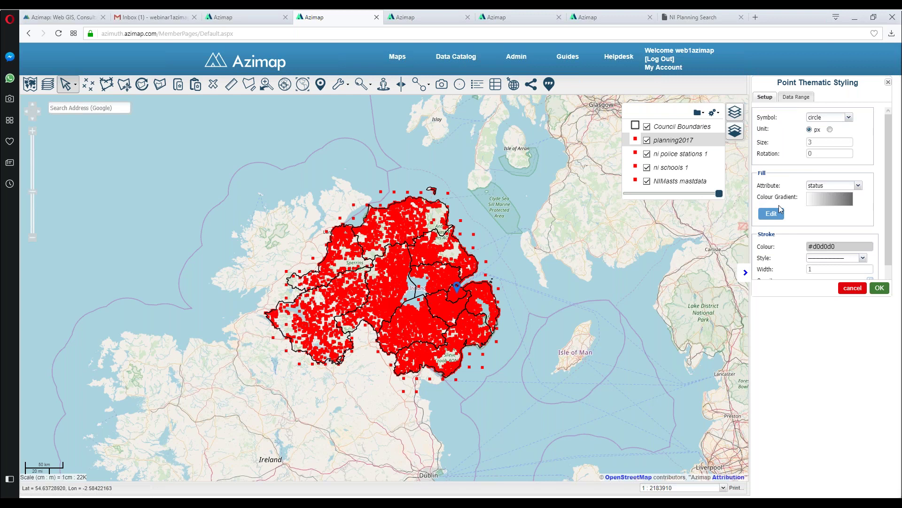
left_click(828, 200)
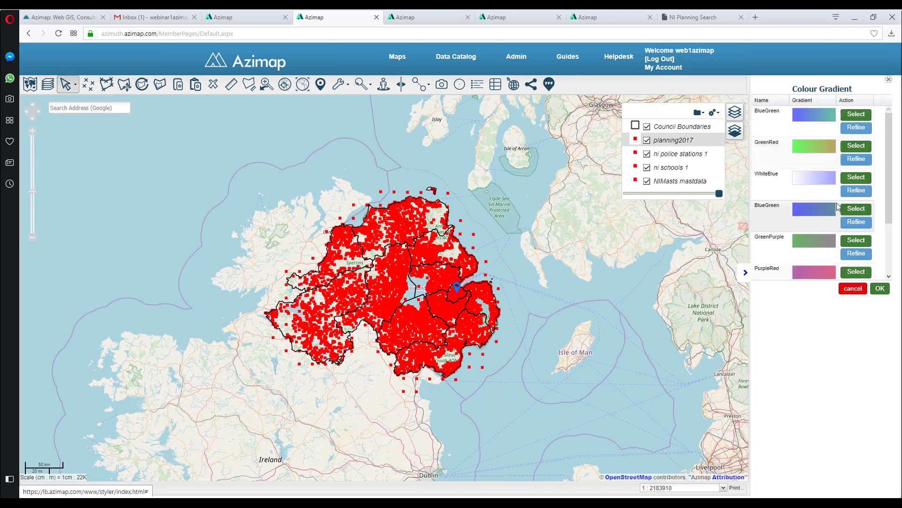
Step: Choose the GreenPurple colour gradient with a solid outline and apply the thematic style
left_click_drag(889, 164, 889, 193)
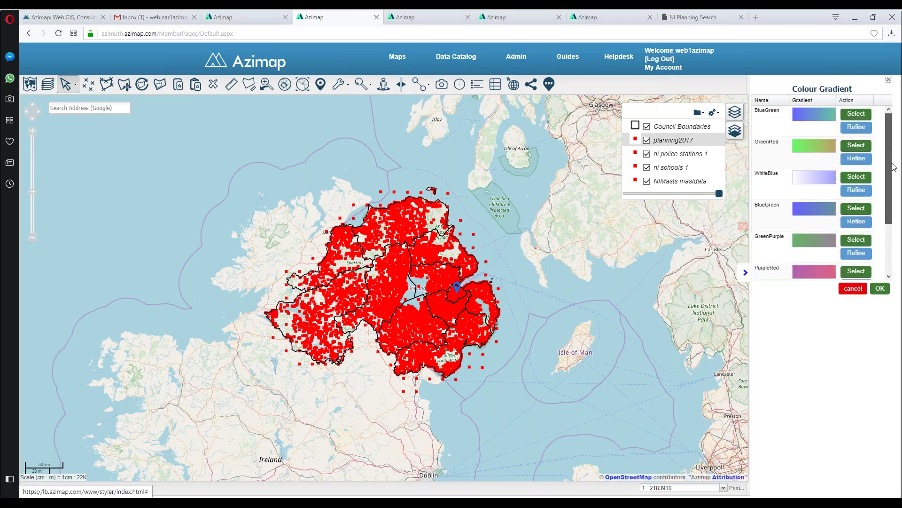
left_click(855, 252)
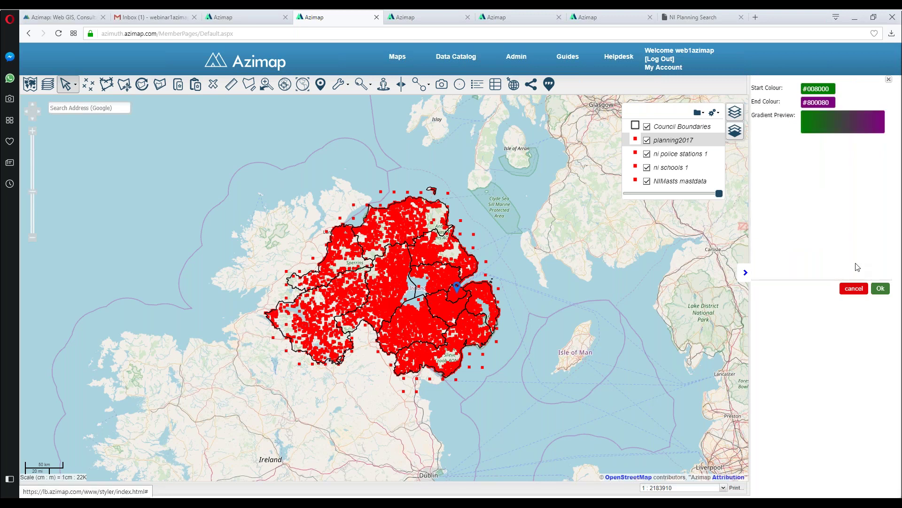
left_click(854, 288)
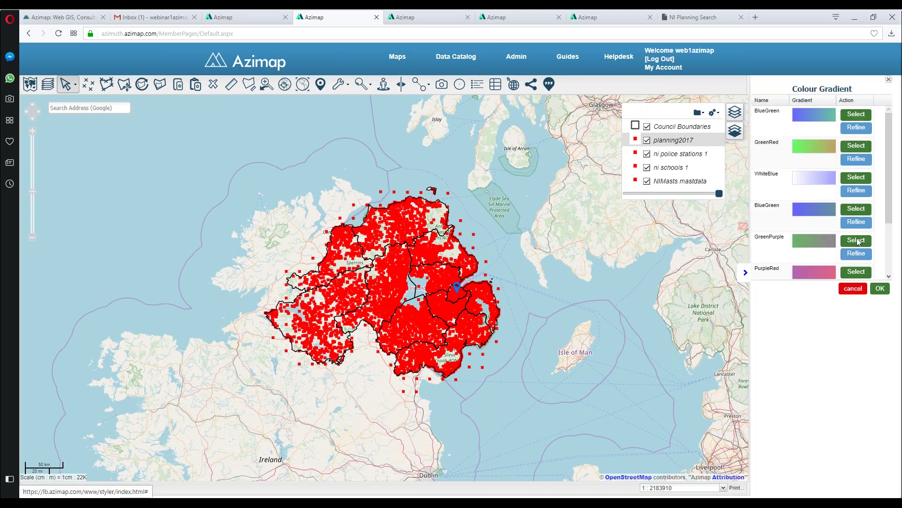
left_click(857, 244)
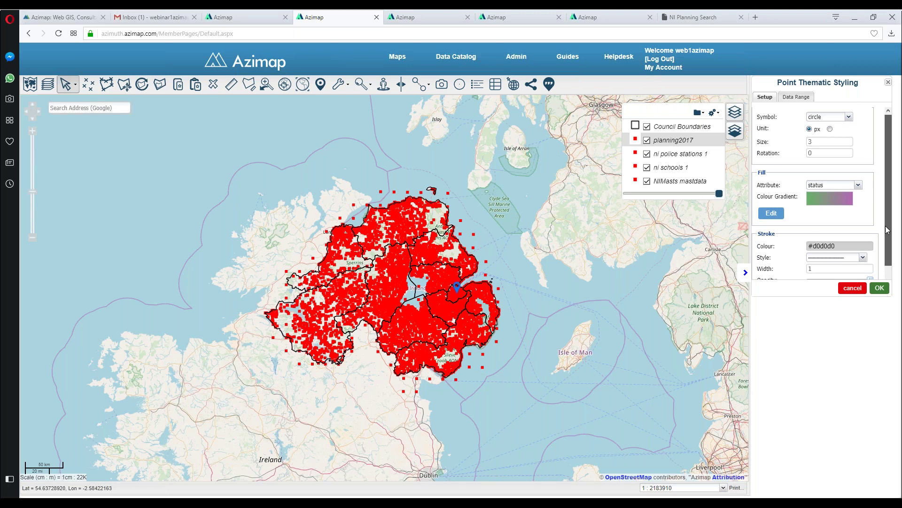
scroll(890, 262, "down", 1)
left_click(863, 244)
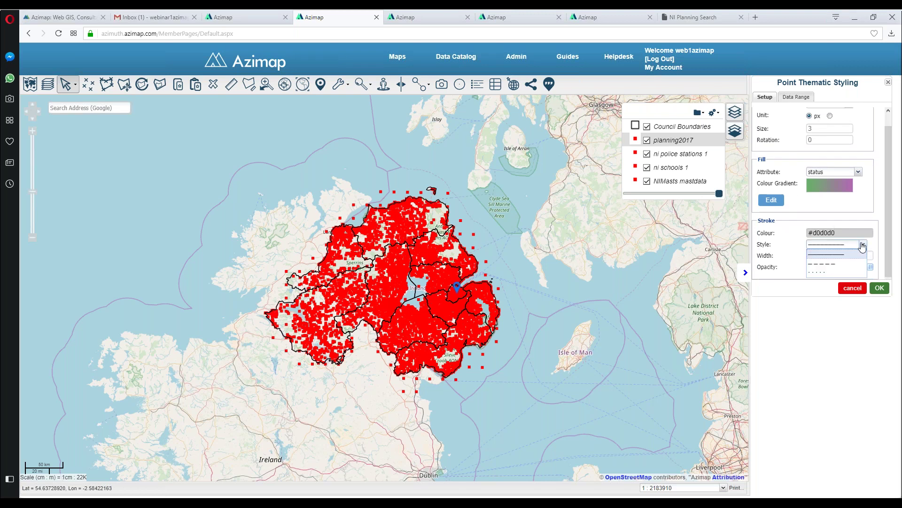
left_click(833, 253)
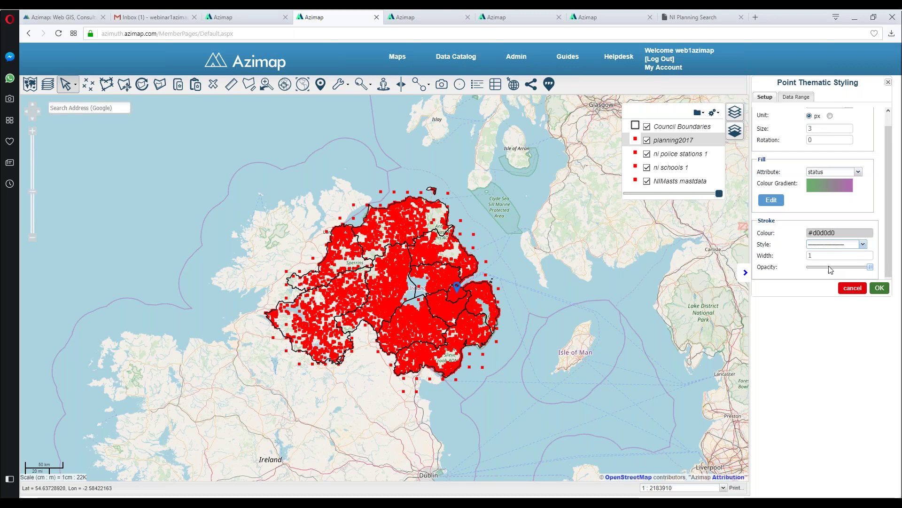
left_click(880, 289)
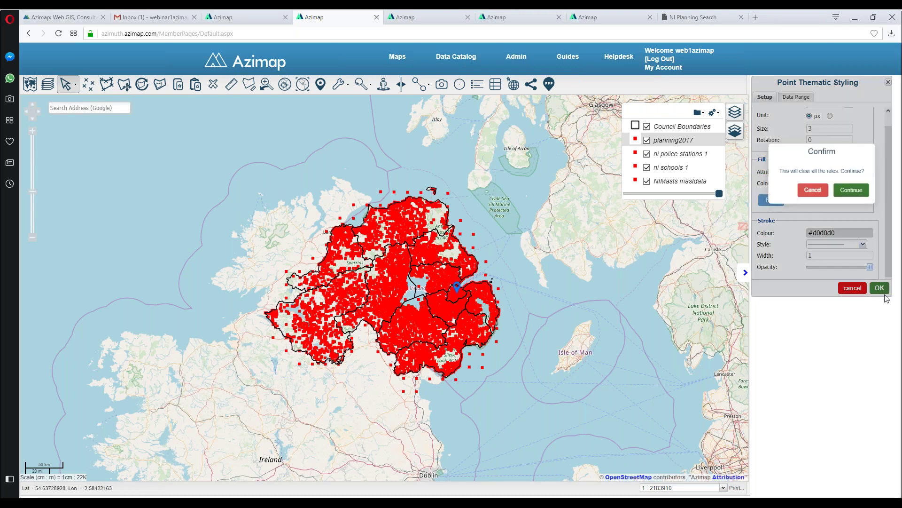
Step: Confirm replacing the rules and save planning2017webinar, overwriting the existing saved style
left_click(857, 193)
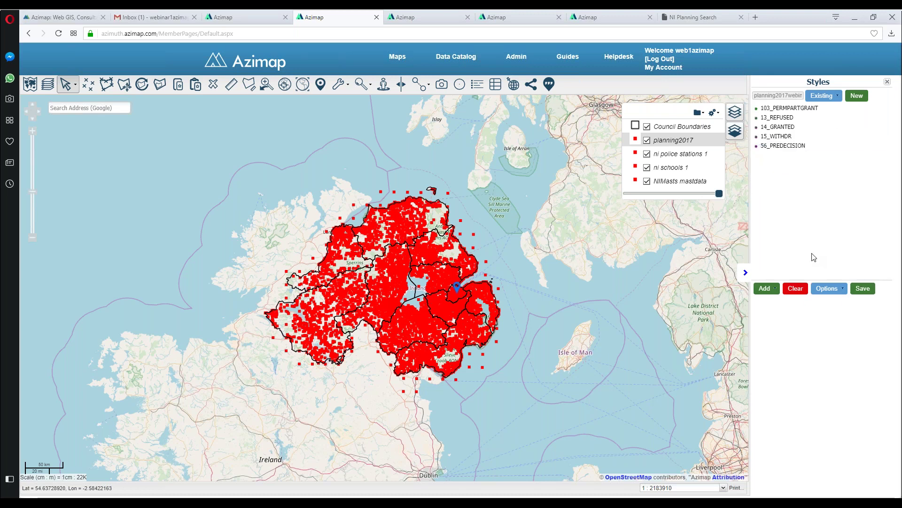
left_click(863, 289)
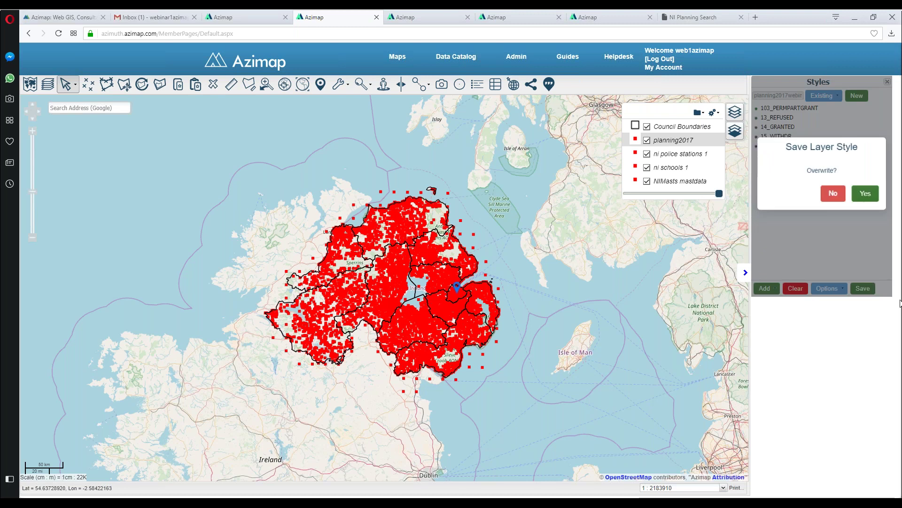
left_click(865, 193)
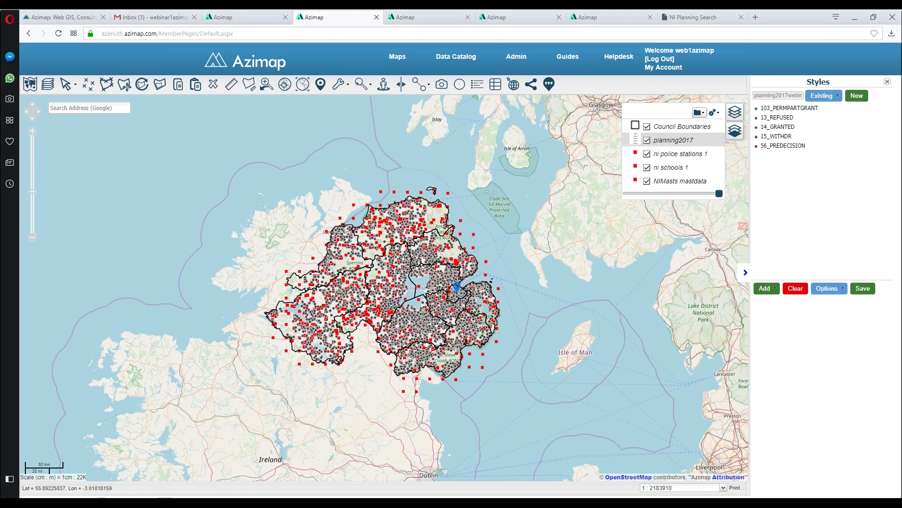
Step: Select the ni police stations 1 layer and create a new empty style called 'policewebinar'
left_click(633, 155)
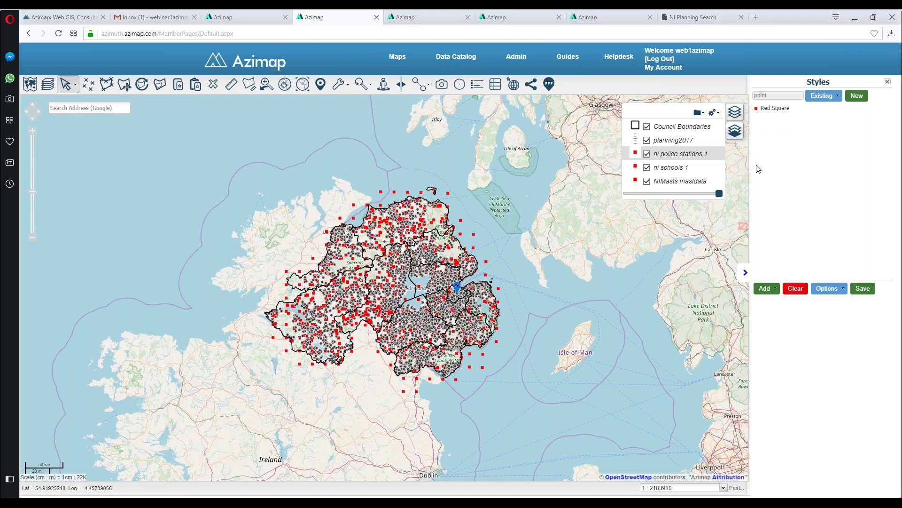
left_click(857, 95)
left_click(806, 188)
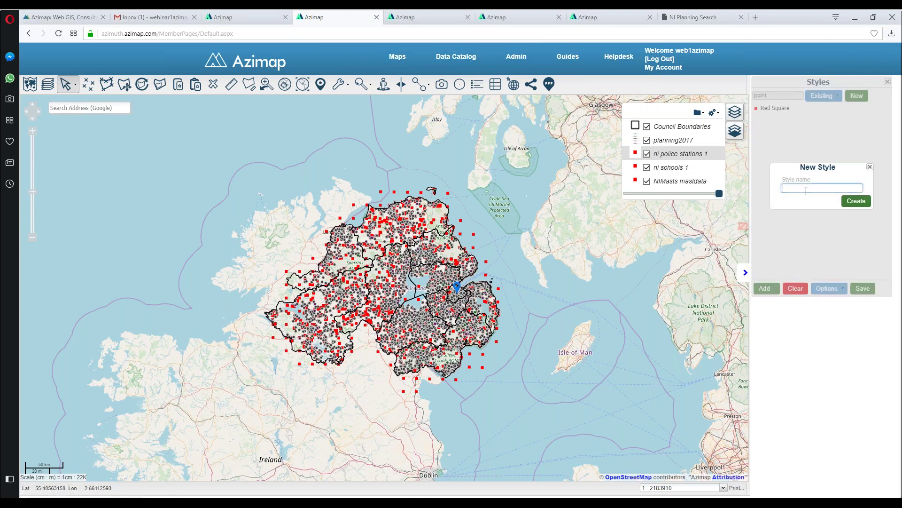
type("policeRegister")
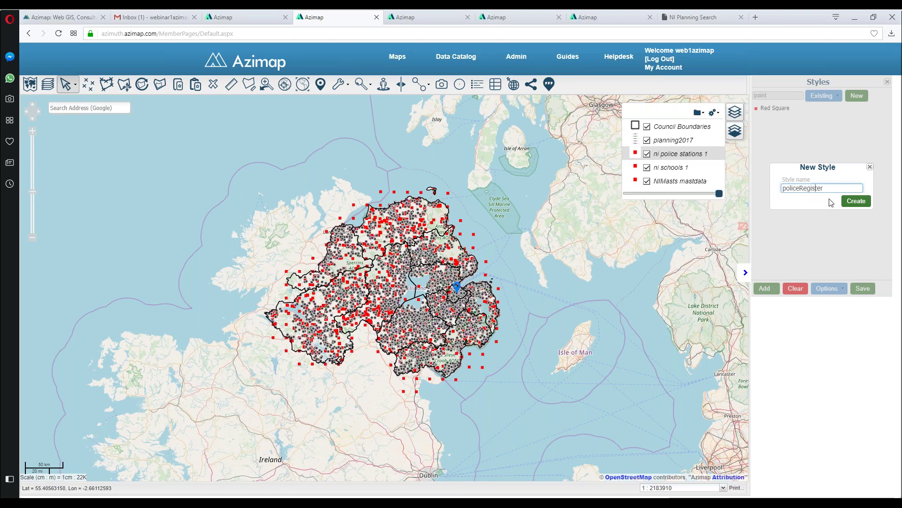
left_click_drag(799, 188, 863, 191)
type("webina")
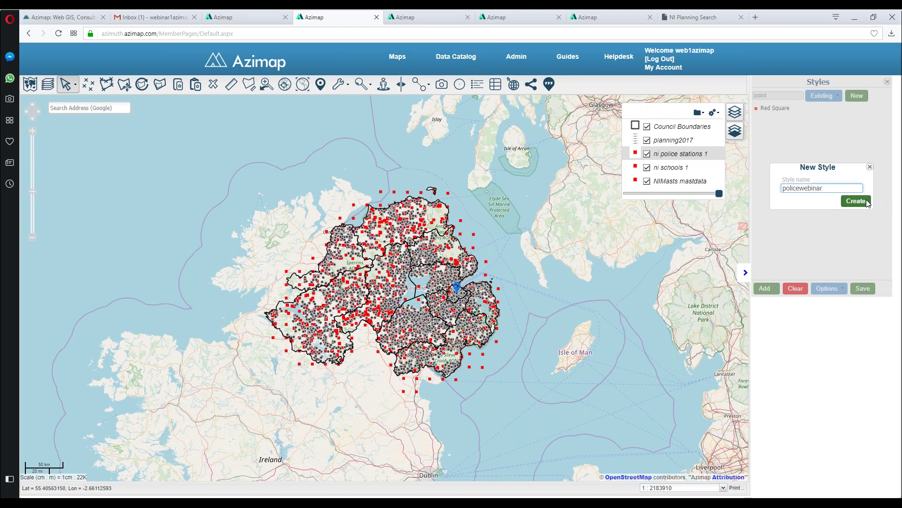
left_click(856, 201)
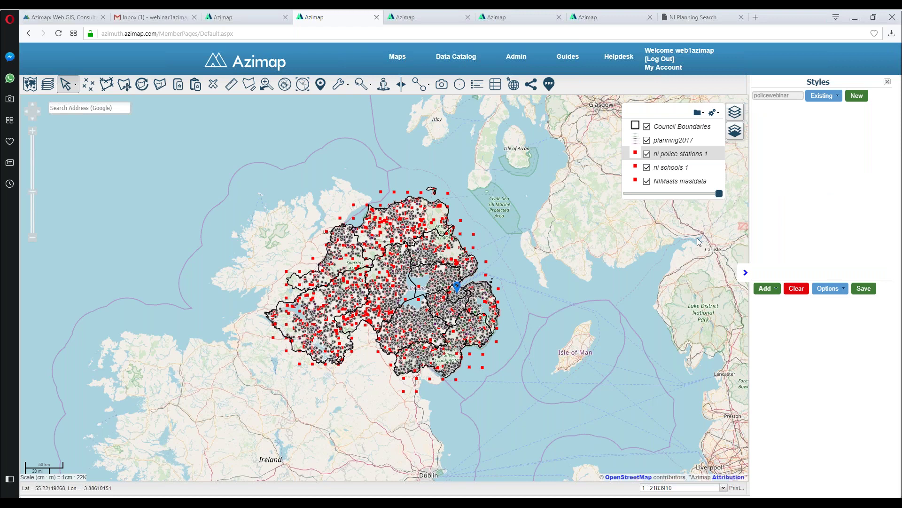
left_click(765, 288)
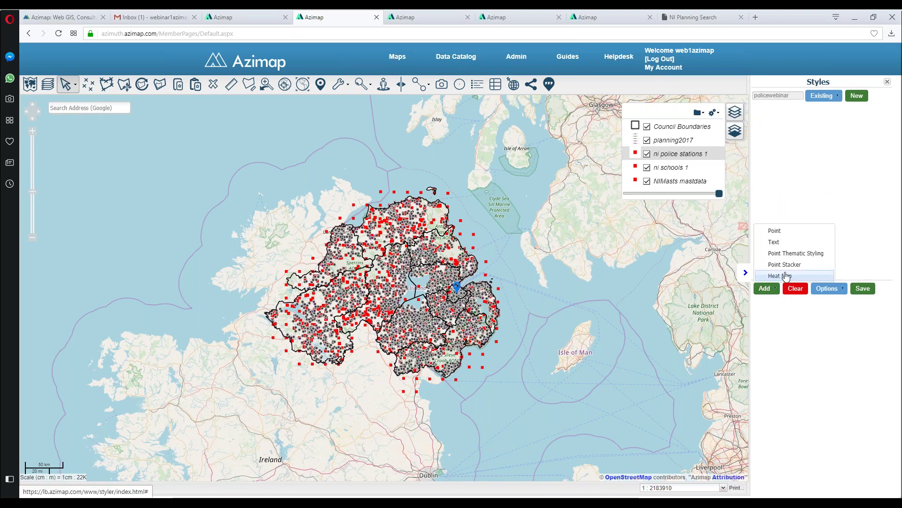
Step: Add a 'Poice station' rule with an Extended Icons symbol from the Background icon group
left_click(775, 240)
type("Poice station")
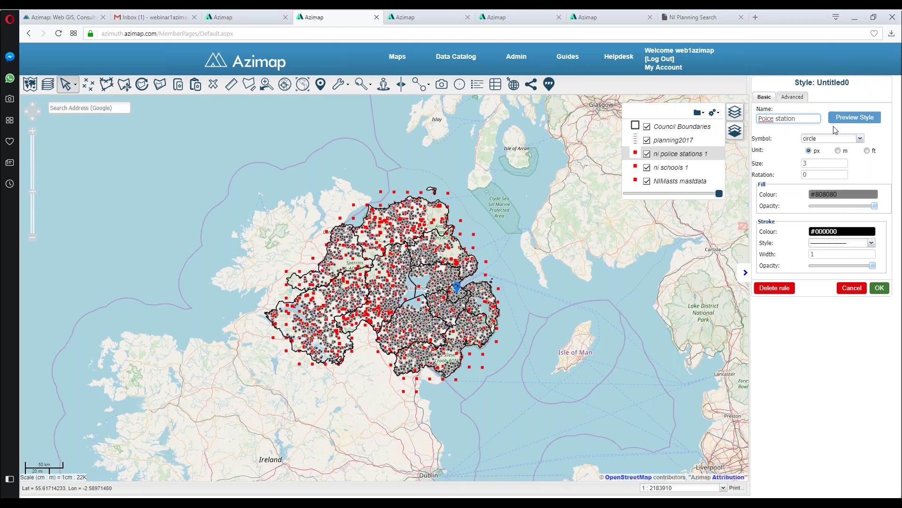
left_click(832, 138)
scroll(823, 188, "down", 1)
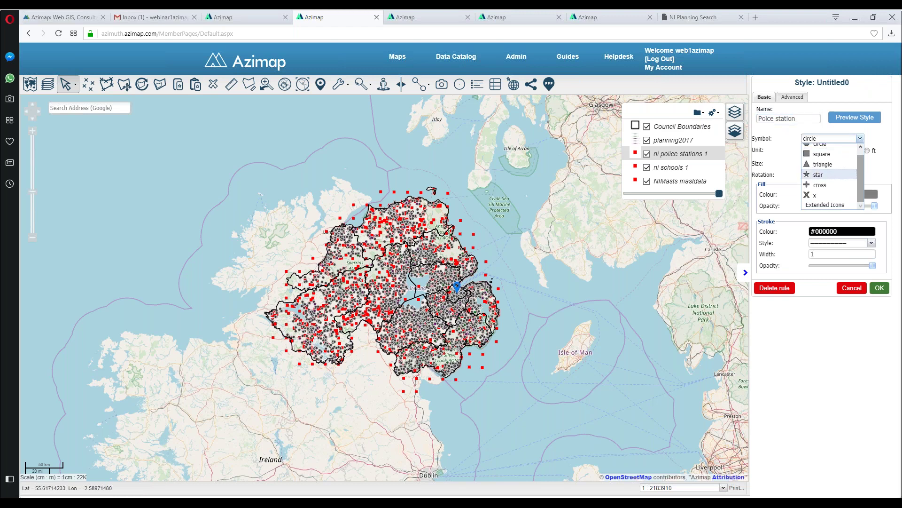
left_click(824, 204)
scroll(860, 221, "down", 1)
left_click(855, 218)
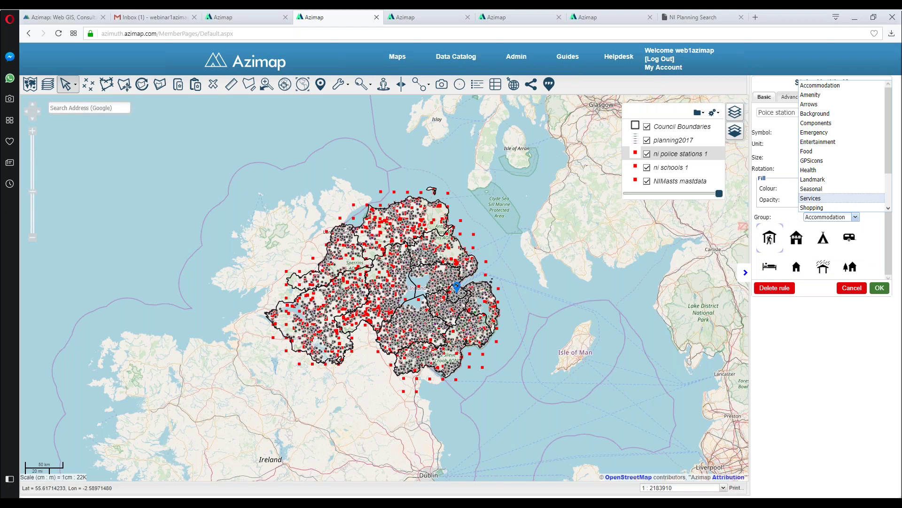
left_click(856, 218)
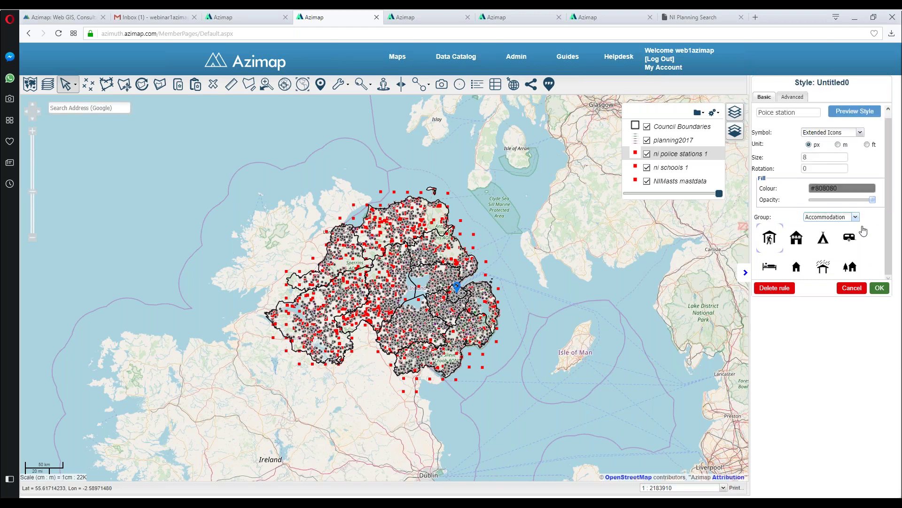
left_click(855, 218)
scroll(827, 156, "down", 1)
scroll(827, 150, "up", 1)
left_click(818, 114)
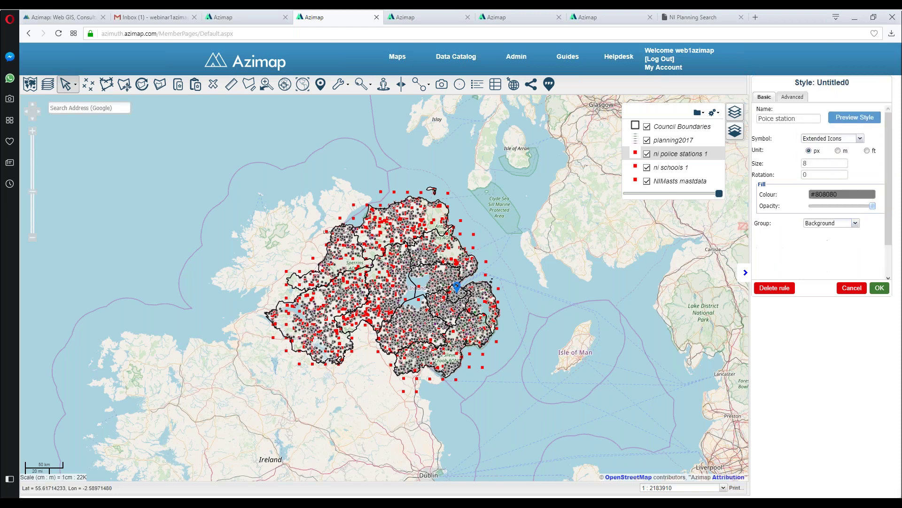
Step: Give the shield icon a blue #1E5CEC fill, confirm the rule, and save the layer style
left_click(853, 191)
left_click(878, 168)
left_click(856, 139)
left_click(859, 103)
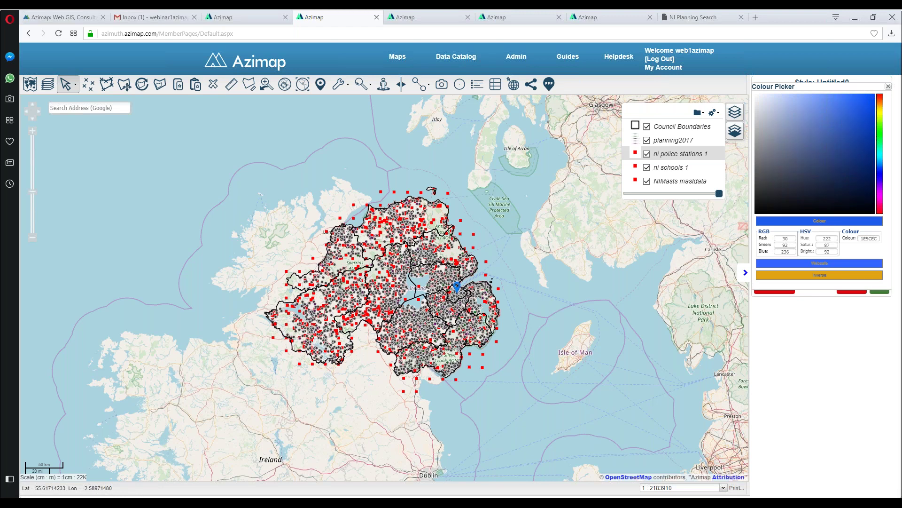
left_click(888, 85)
left_click(880, 288)
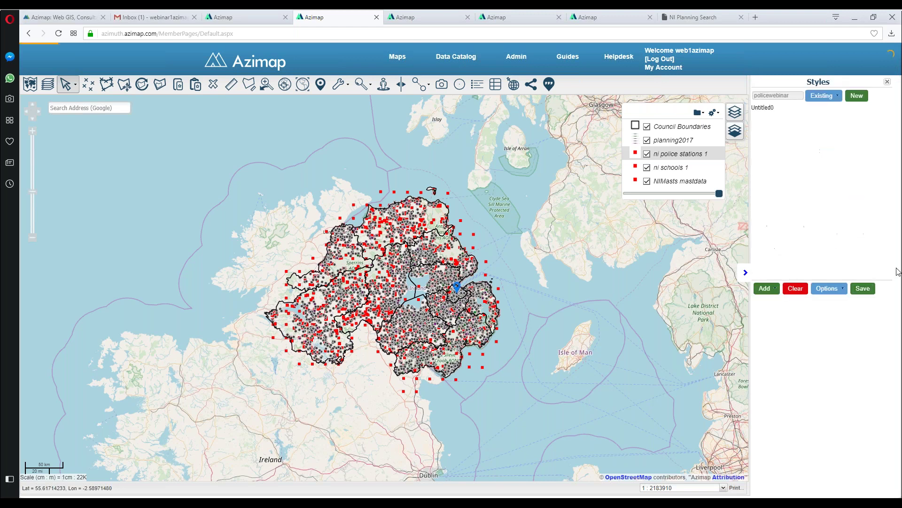
left_click(863, 289)
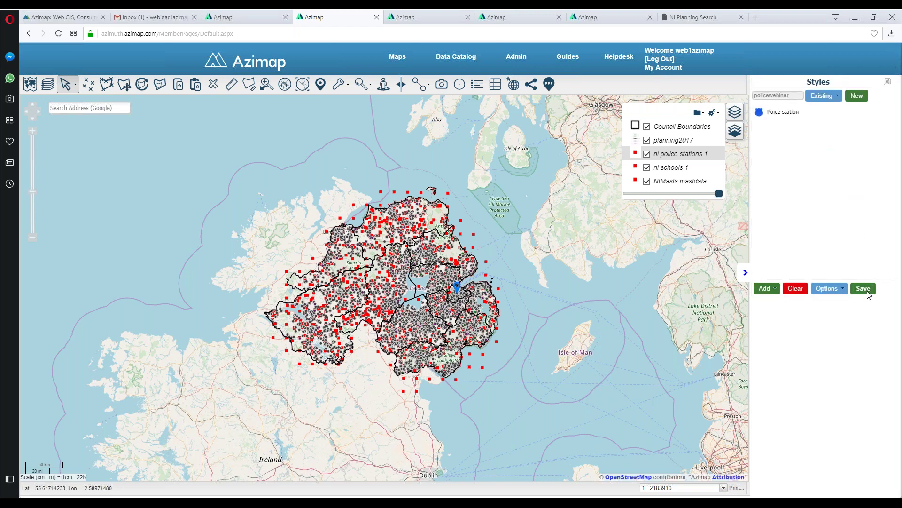
left_click(862, 193)
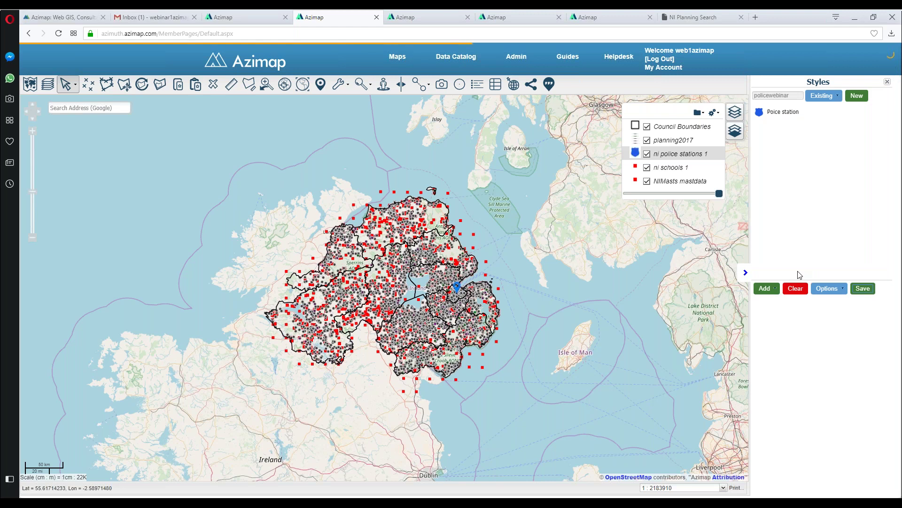
left_click(667, 167)
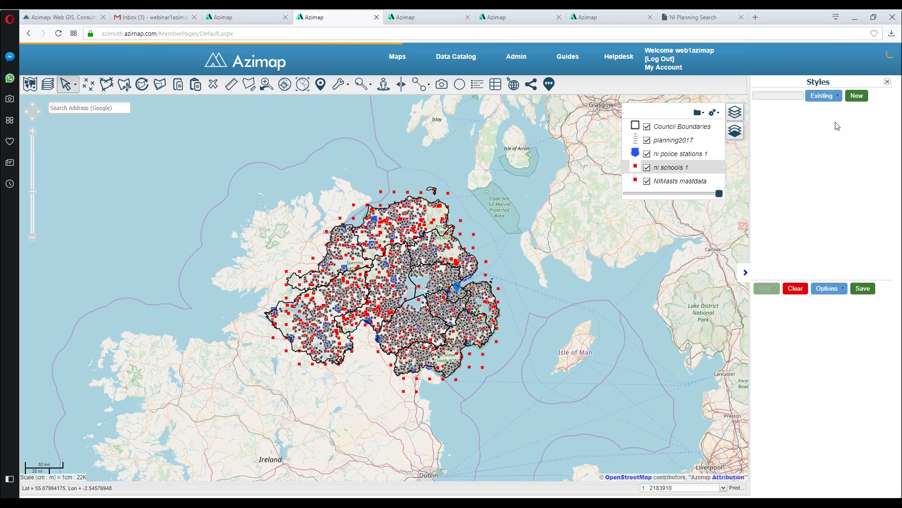
Step: Create a 'schoolstheme' style for ni schools 1 with a Point Thematic Styling rule using circles
left_click(857, 97)
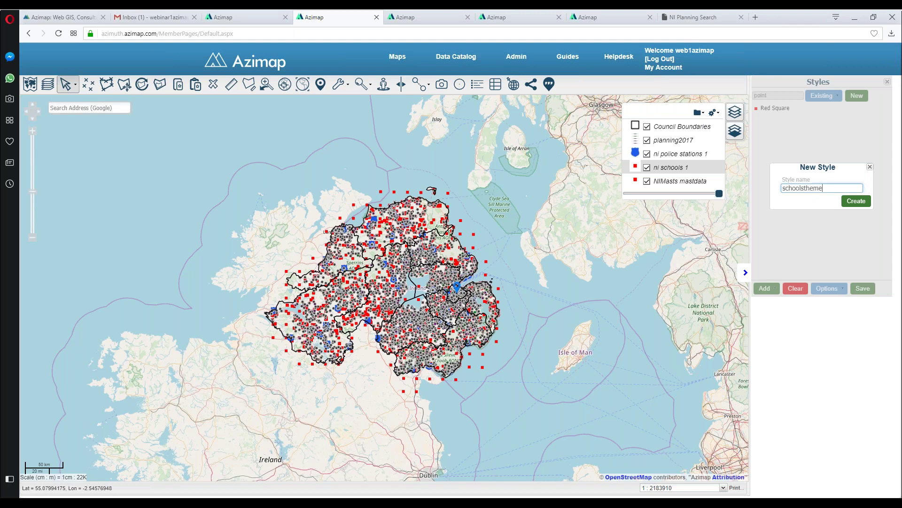
left_click(856, 201)
left_click(764, 288)
left_click(805, 256)
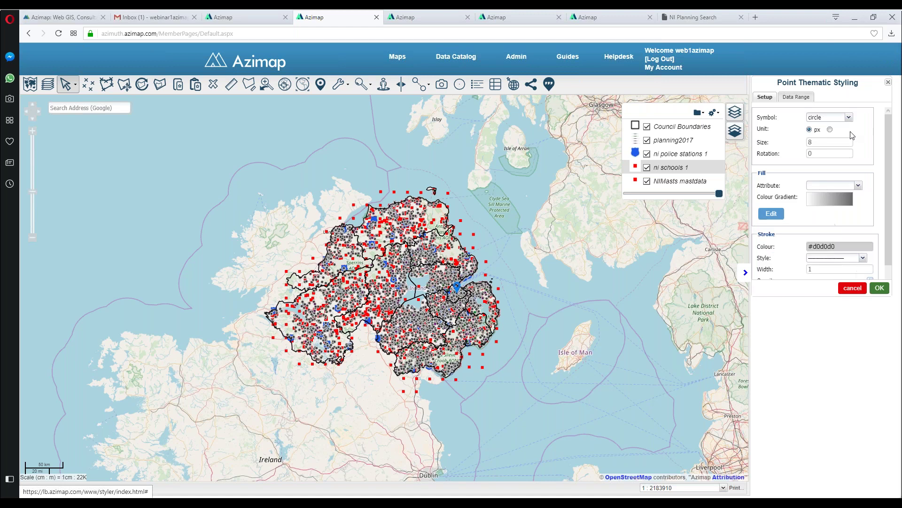
left_click(849, 120)
left_click(830, 182)
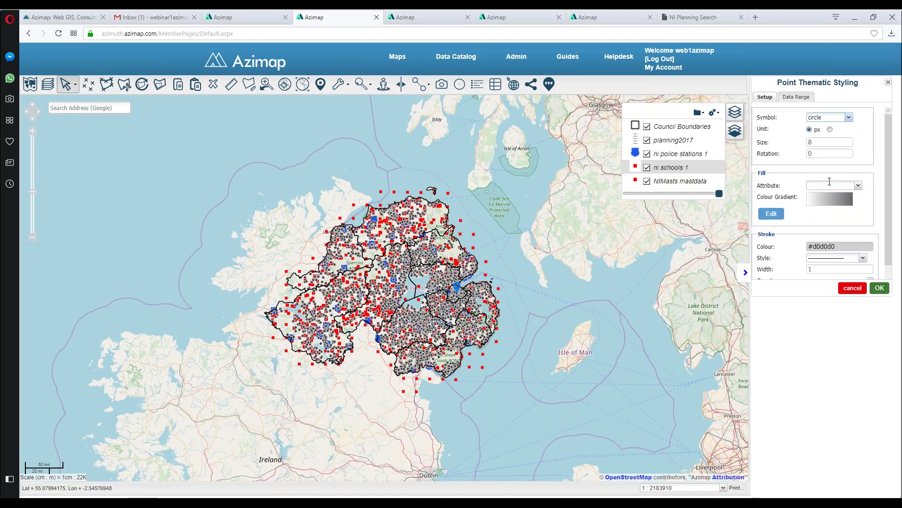
Step: Colour the schools by the type attribute with the GreenRed gradient, apply, and save the style
left_click(858, 185)
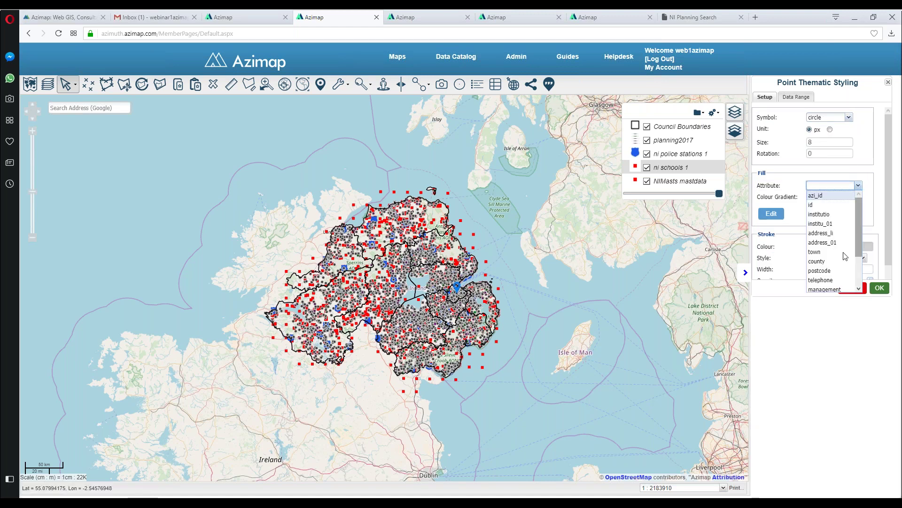
scroll(837, 257, "down", 2)
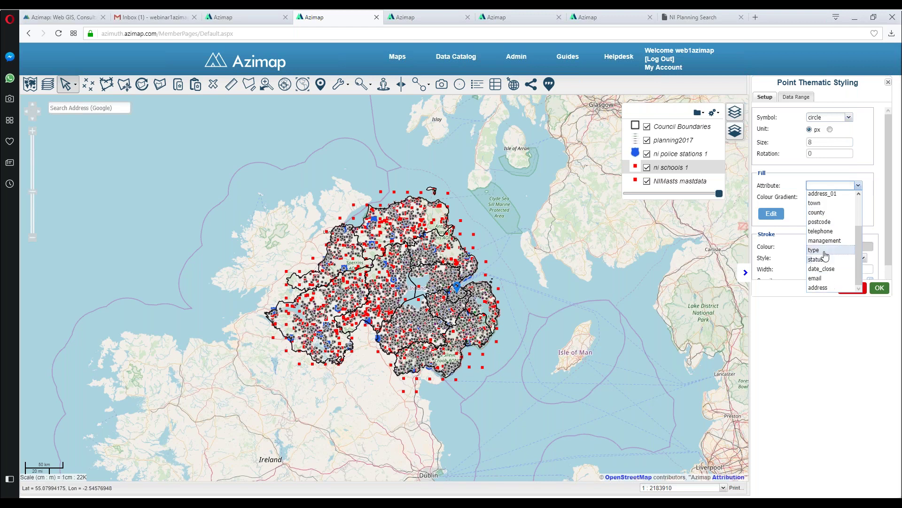
left_click(825, 259)
left_click(774, 214)
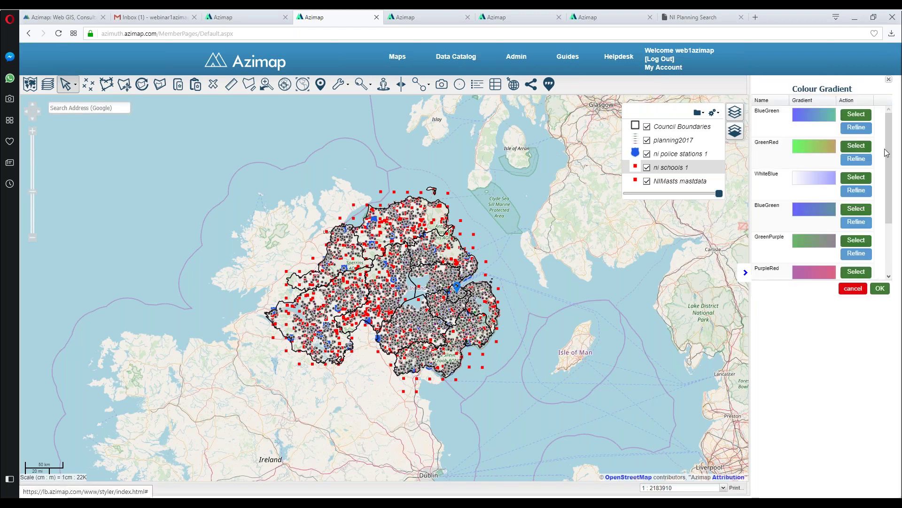
left_click(856, 145)
left_click(799, 96)
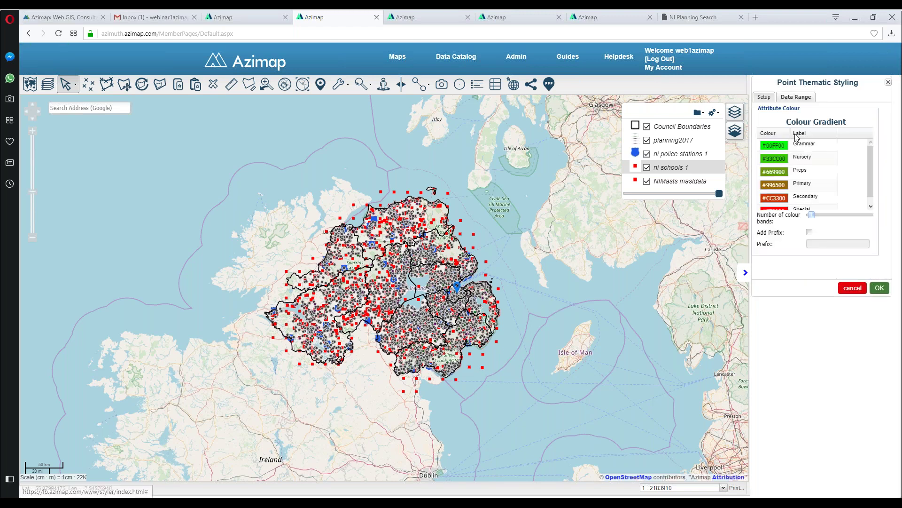
left_click_drag(871, 168, 863, 198)
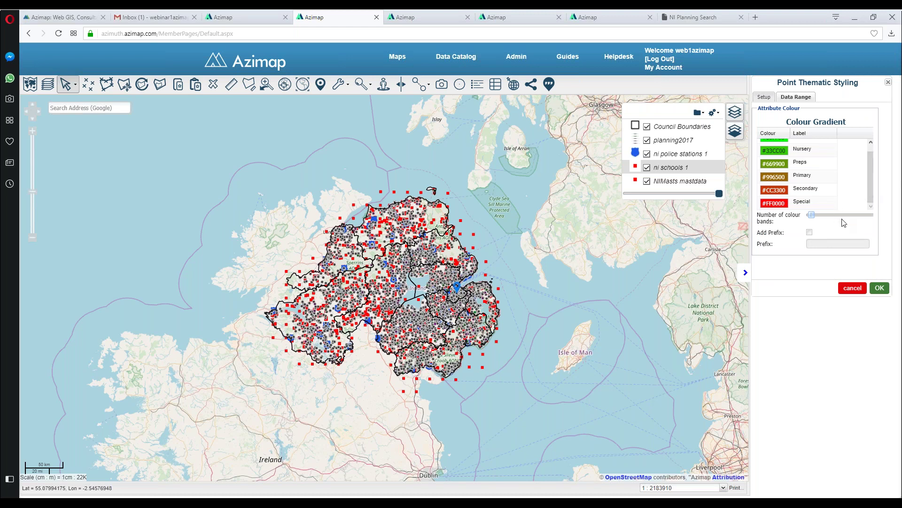
left_click(880, 287)
left_click(848, 185)
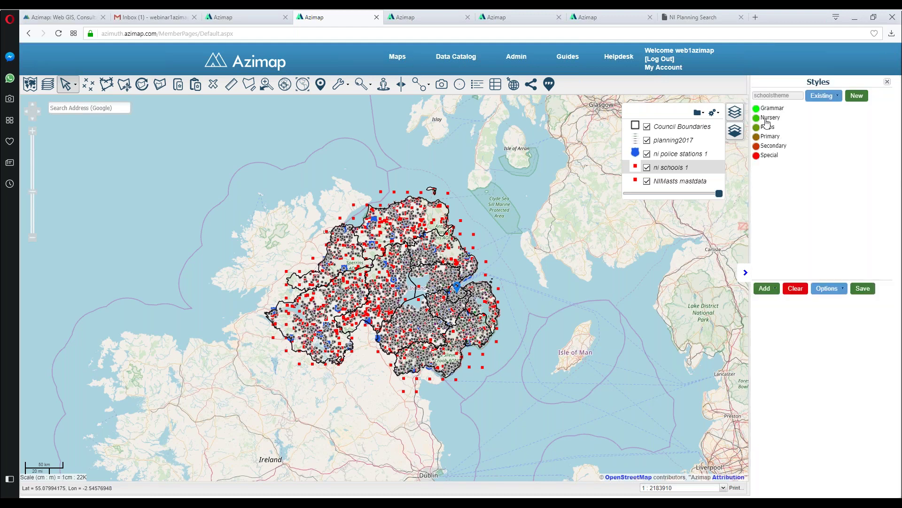
left_click(865, 289)
left_click(855, 189)
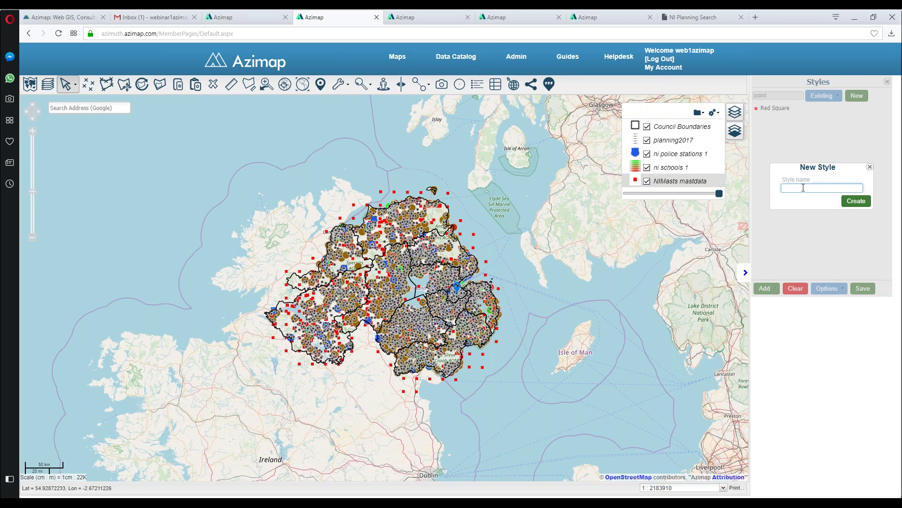
Step: Replace the masts layer's rules with the saved testMasts style, save it, and close the Styles panel
left_click(870, 167)
left_click(830, 95)
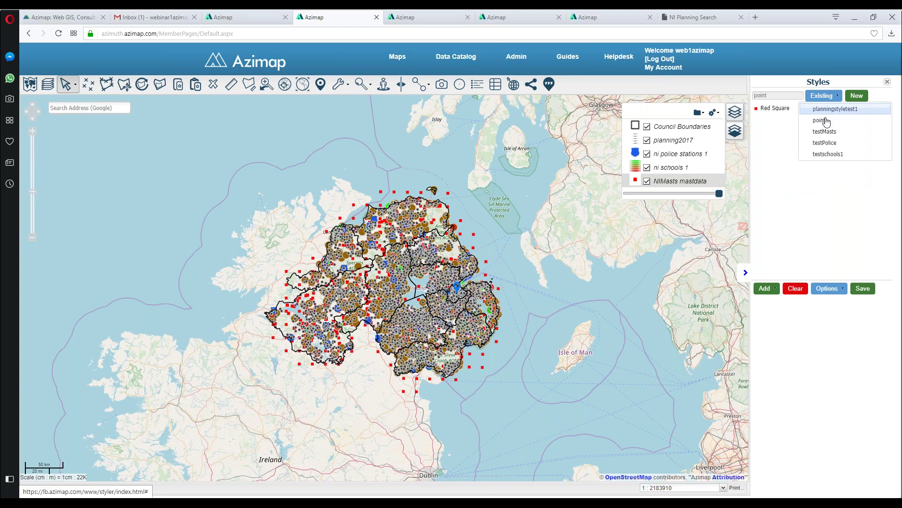
left_click(827, 134)
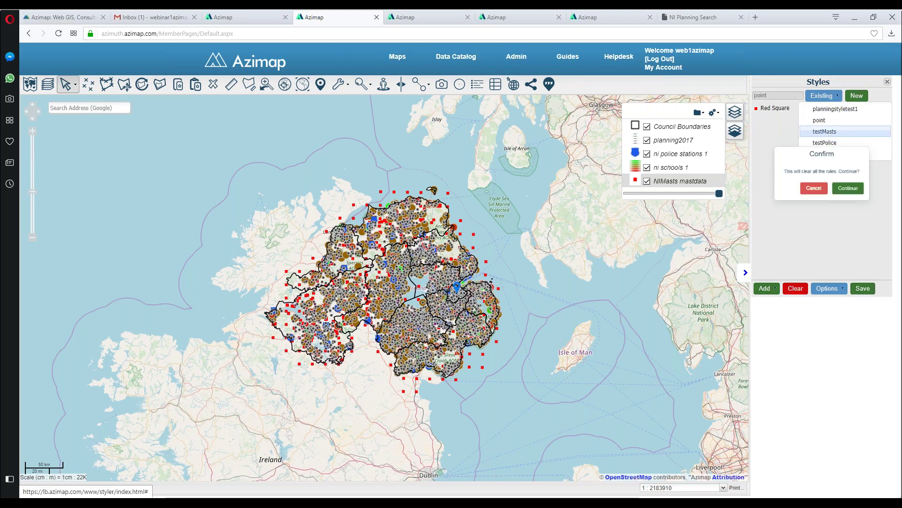
left_click(848, 188)
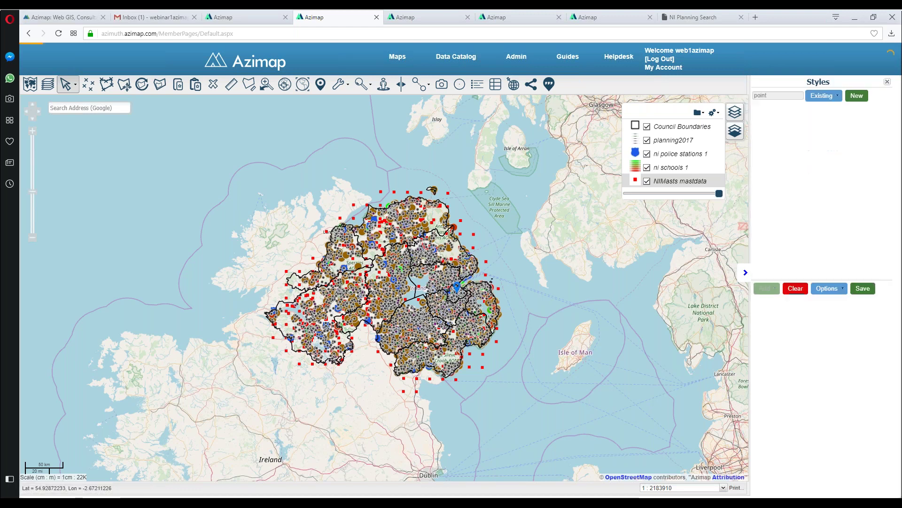
left_click(870, 288)
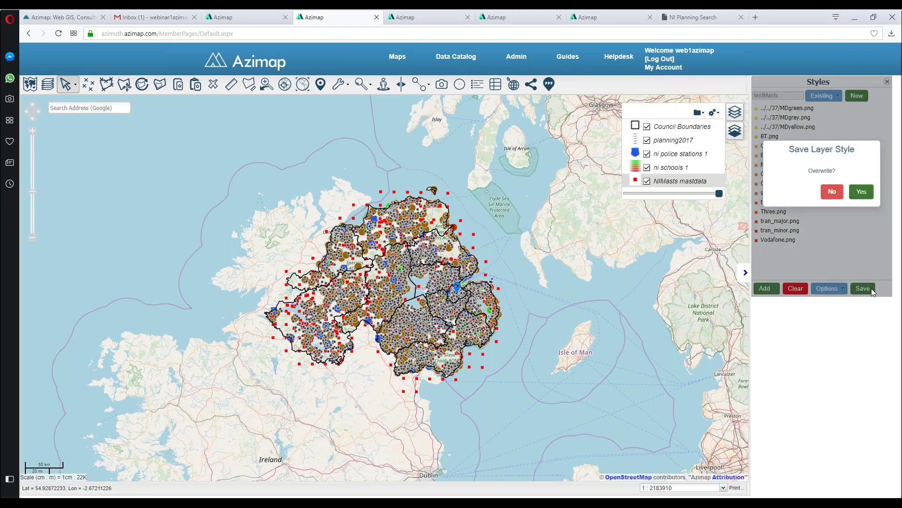
left_click(863, 192)
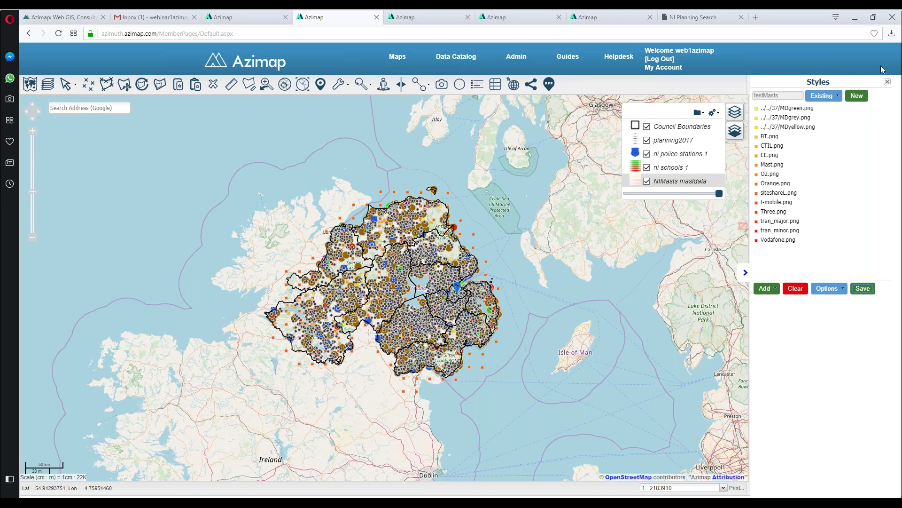
left_click(888, 82)
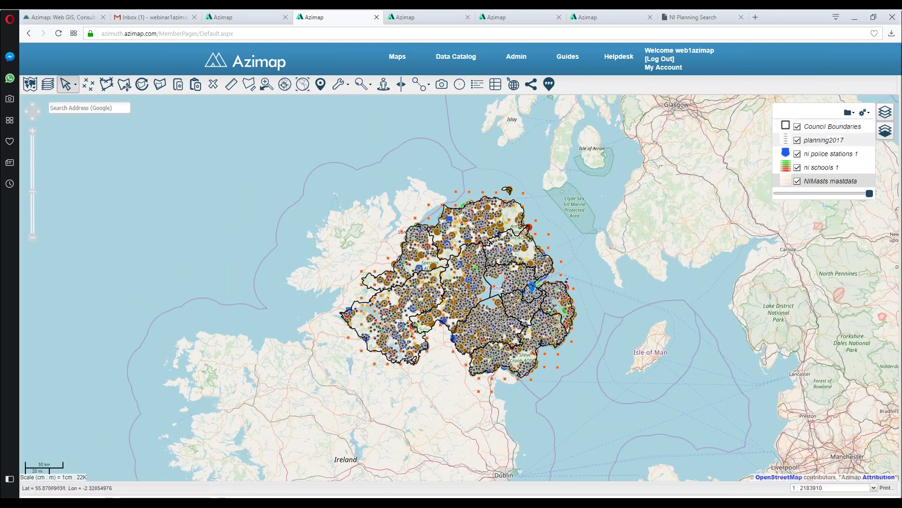
Step: Add a layer group named 'layergroups' and drag NIMasts mastdata and ni police stations 1 into it
left_click(849, 112)
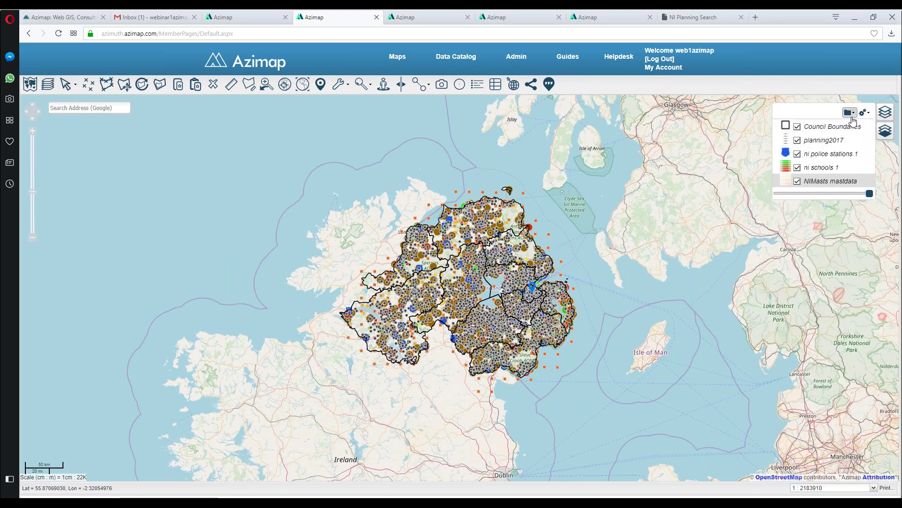
left_click(813, 134)
key("ctrl+a")
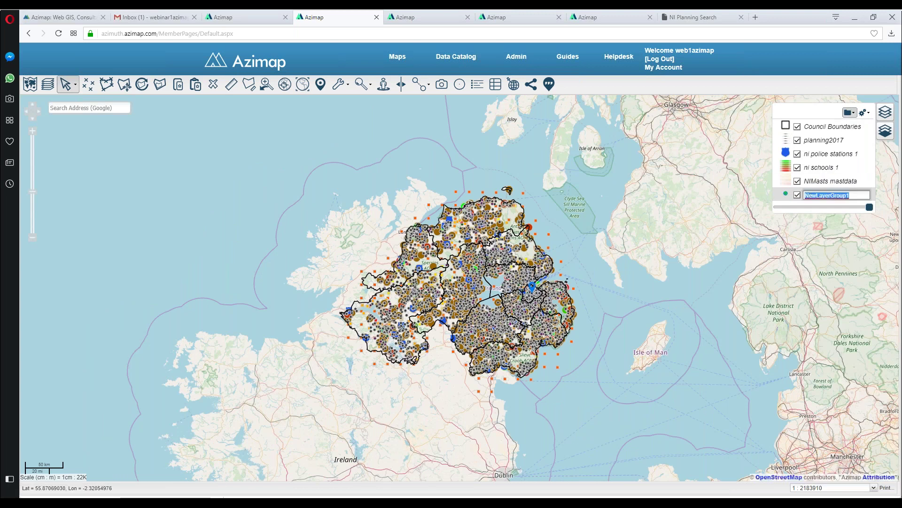
type("a")
type("layeeg")
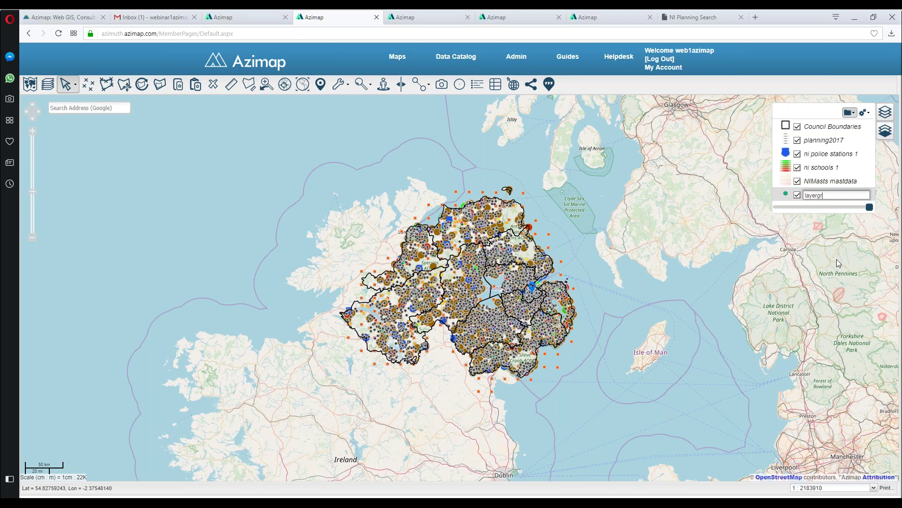
type("roups")
key("Return")
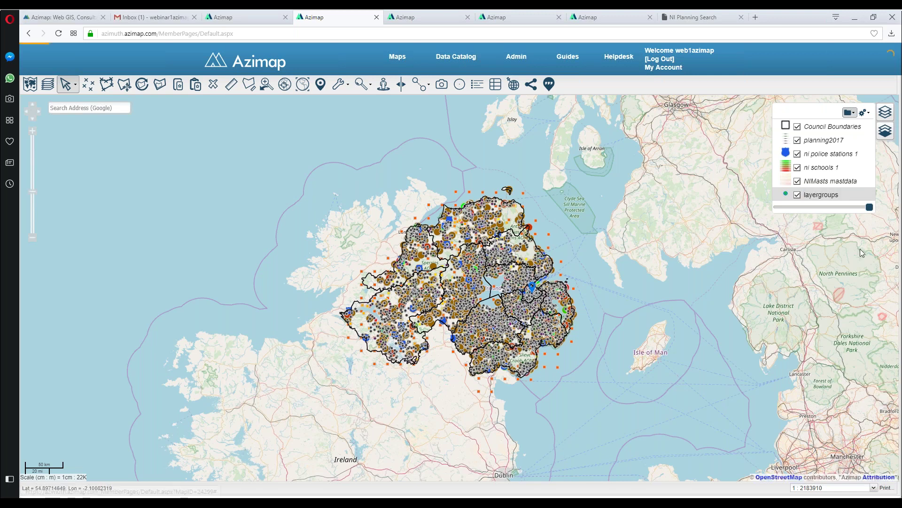
mouse_move(831, 181)
left_mouse_down()
mouse_move(831, 194)
mouse_move(861, 199)
mouse_move(831, 196)
left_mouse_up()
left_click_drag(829, 154, 827, 179)
left_click(786, 154)
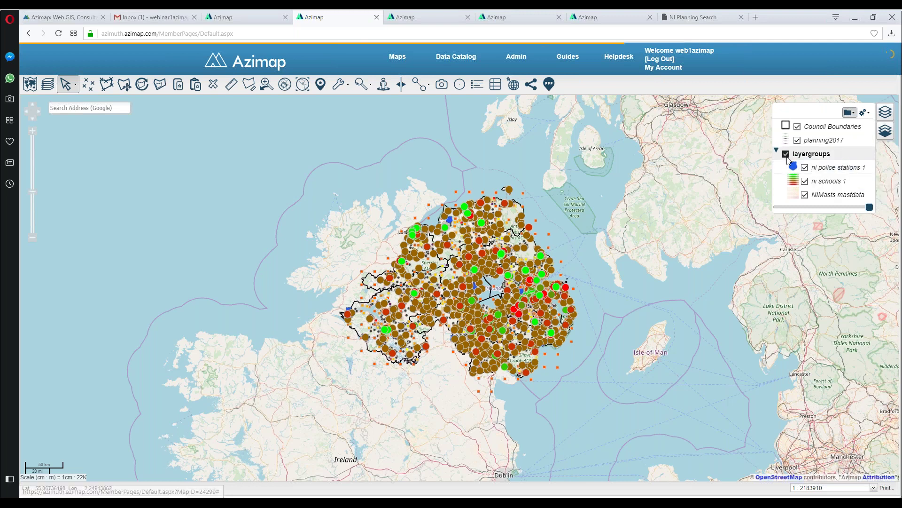
Step: Switch the layergroups group on and zoom from Britain and Ireland down to Lough Neagh
left_click(787, 156)
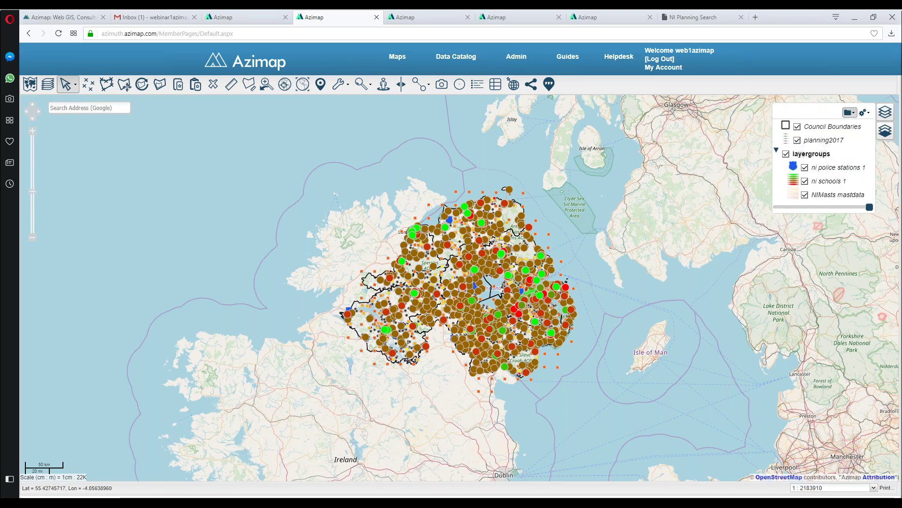
left_click(33, 238)
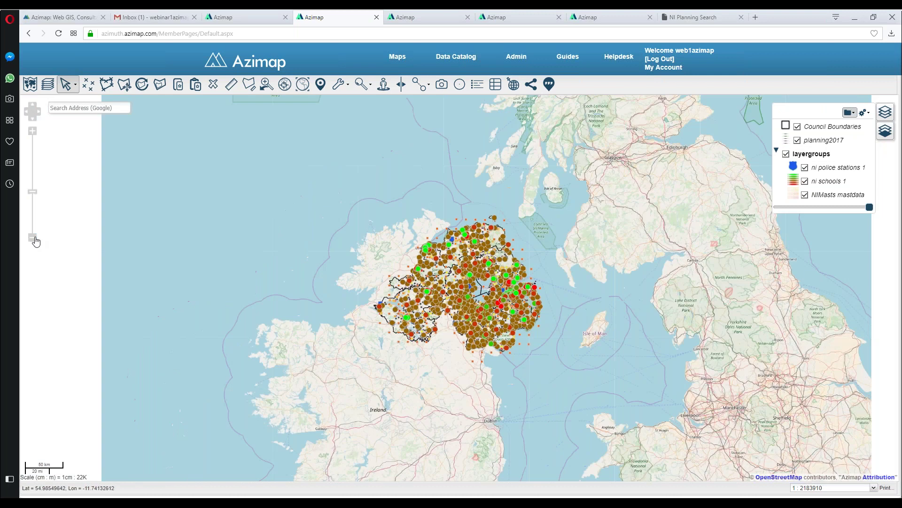
left_click(36, 240)
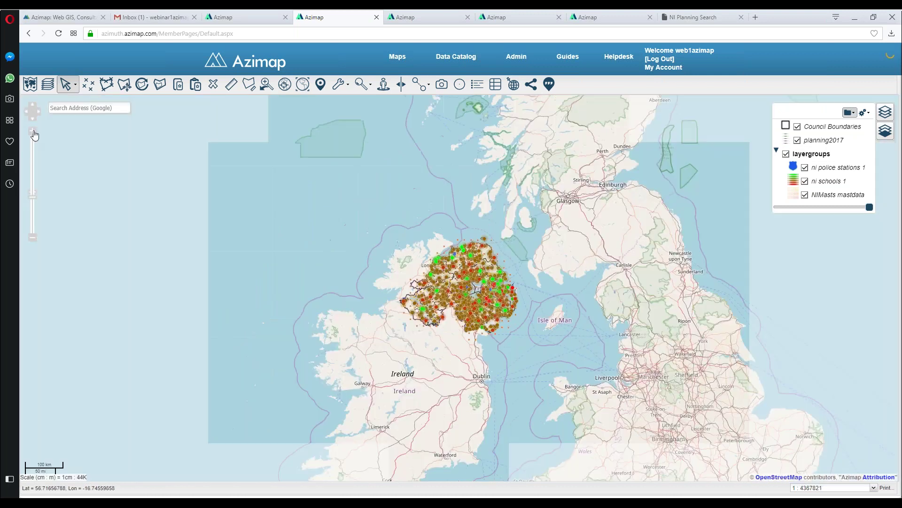
left_click(34, 135)
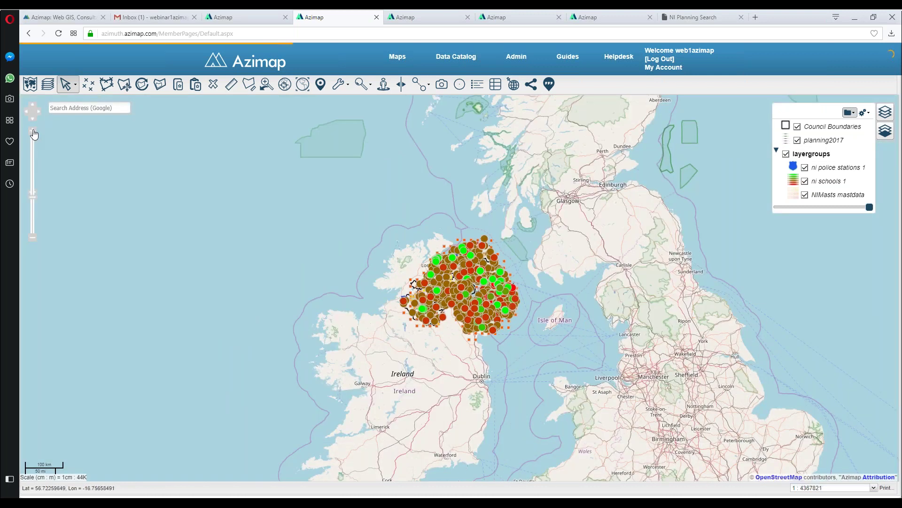
left_click(33, 135)
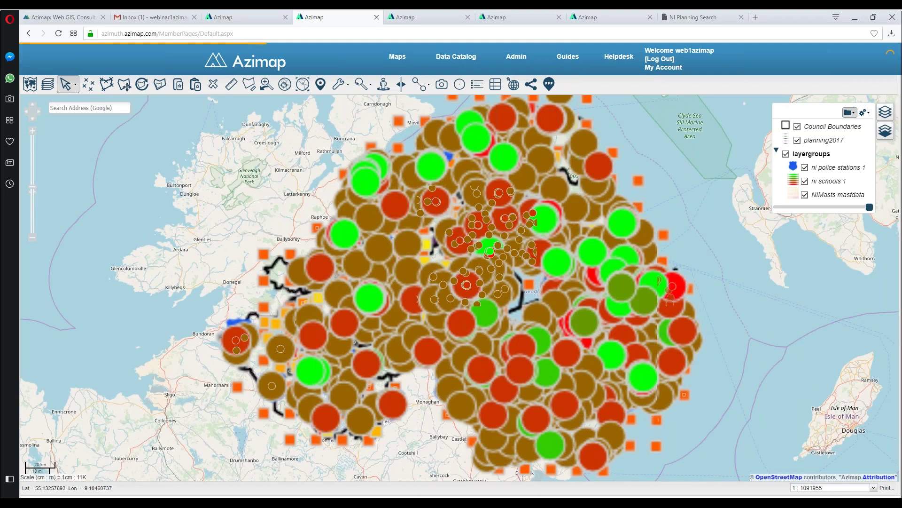
key("plus")
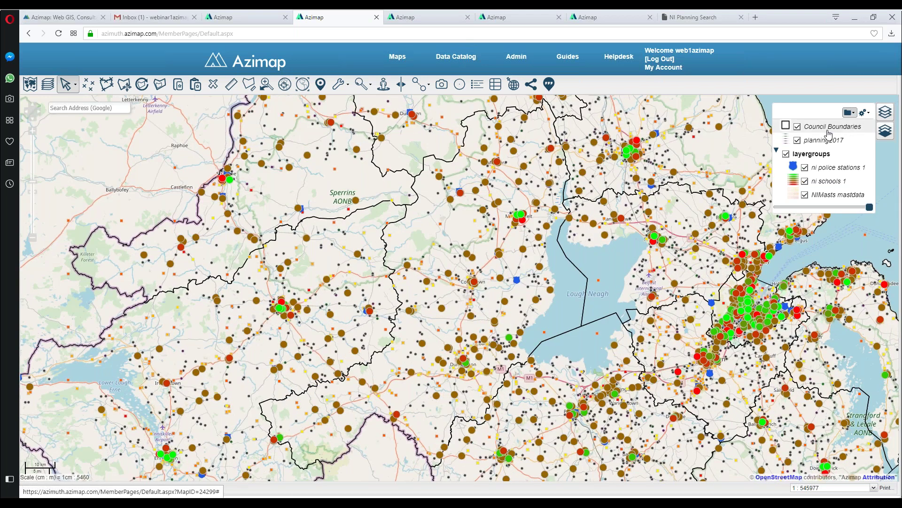
left_click(842, 174)
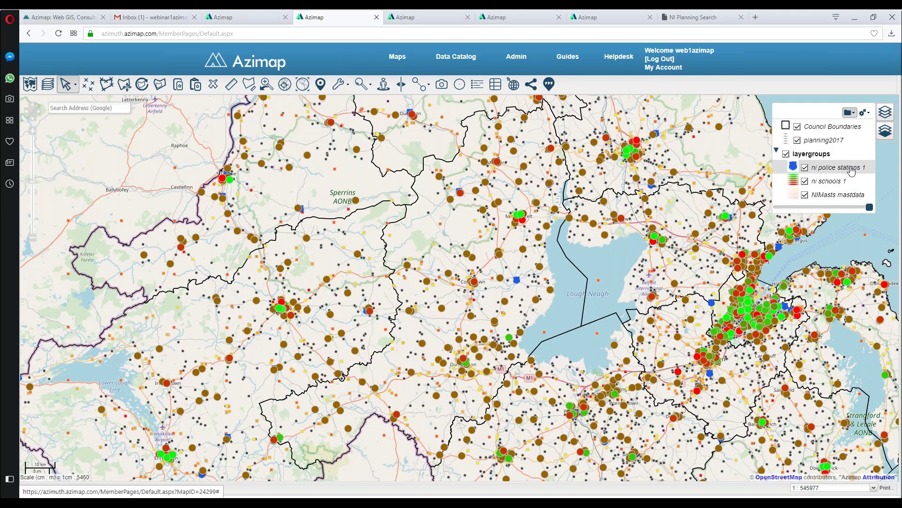
Step: Read the 'Import Finished' email in Gmail, then return to the earlier Azimap map
left_click(142, 20)
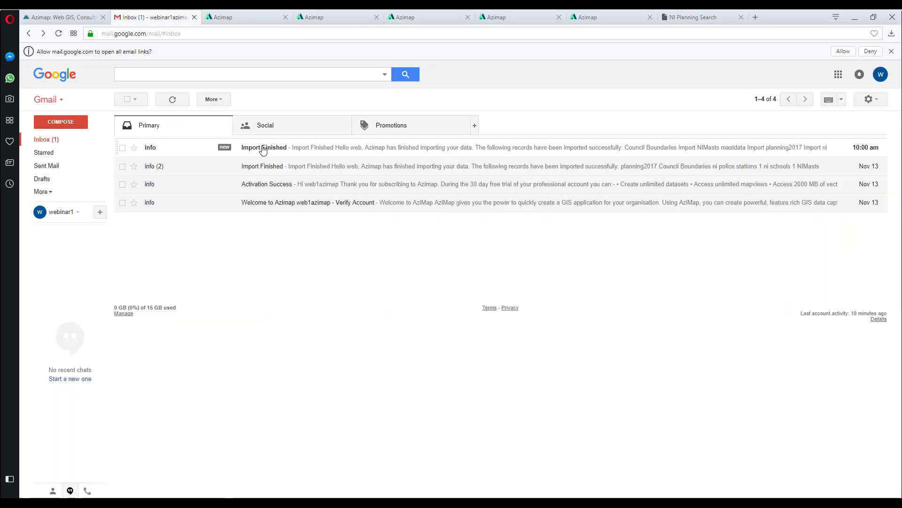
left_click(265, 149)
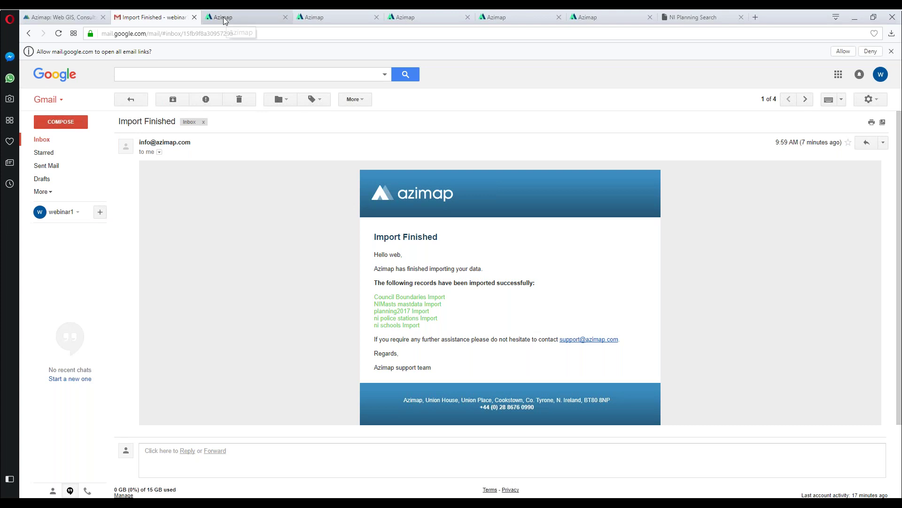
left_click(36, 31)
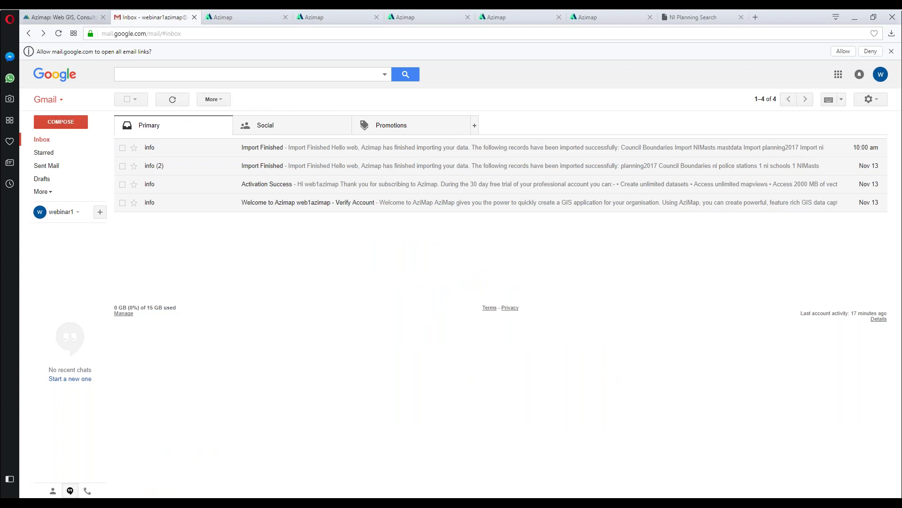
left_click(227, 19)
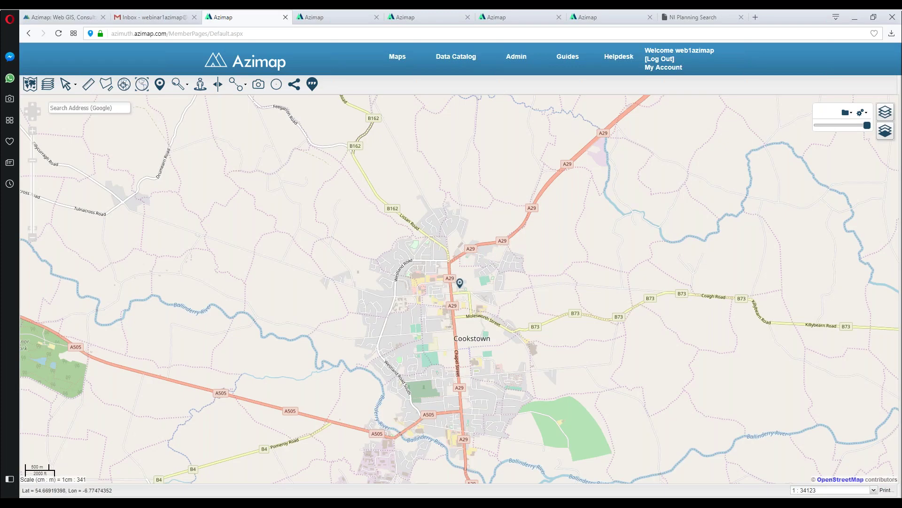
Step: Reload the earlier map, turn on all five Import layers, and zoom out to all of Northern Ireland
left_click(59, 34)
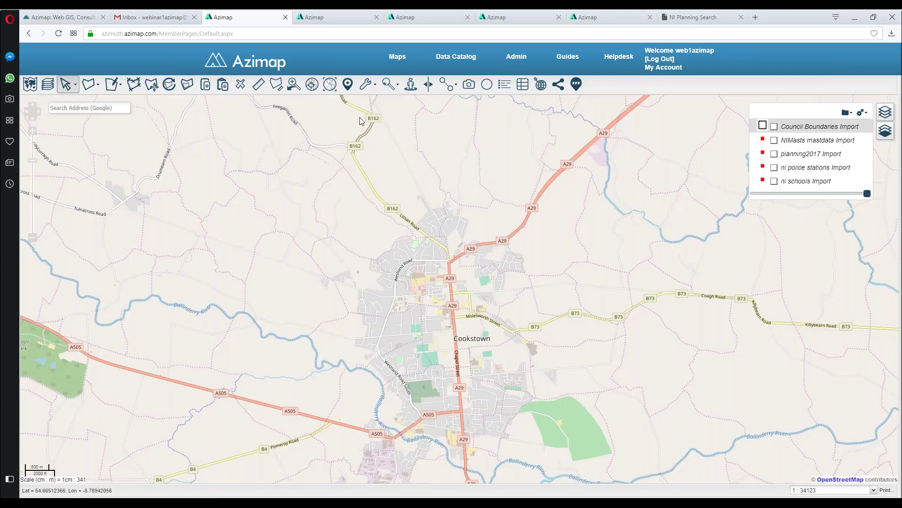
left_click(774, 127)
left_click(774, 140)
left_click(774, 153)
left_click(775, 168)
left_click(774, 181)
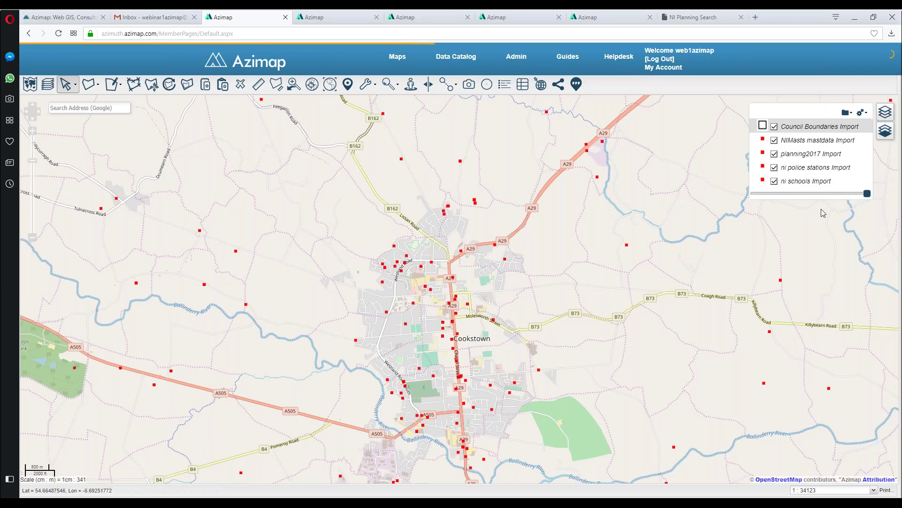
left_click(330, 85)
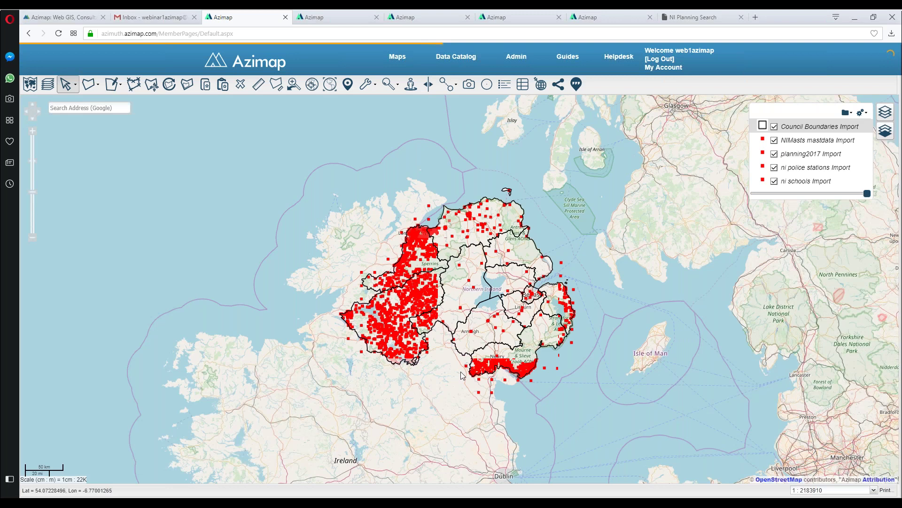
left_click(325, 22)
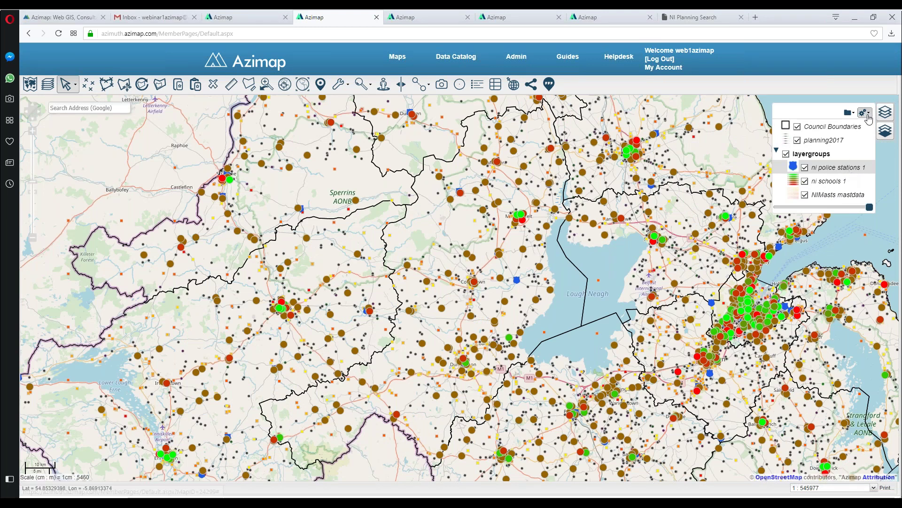
Step: Open Layer Config for ni police stations 1 and set its Default Layer View to On
left_click(869, 118)
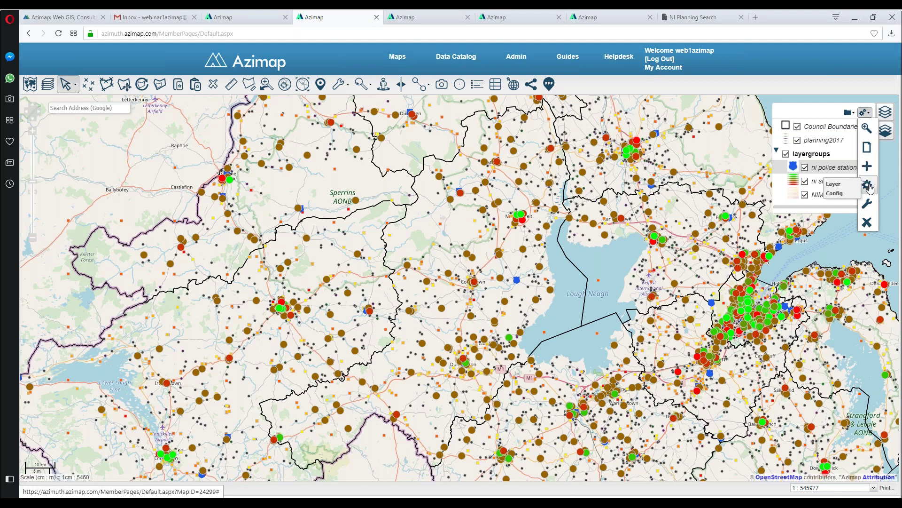
left_click(867, 184)
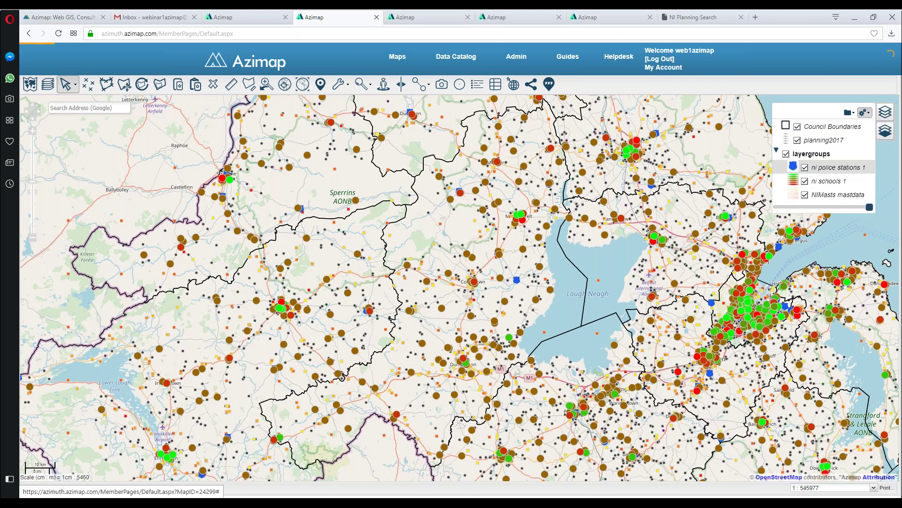
left_click(429, 148)
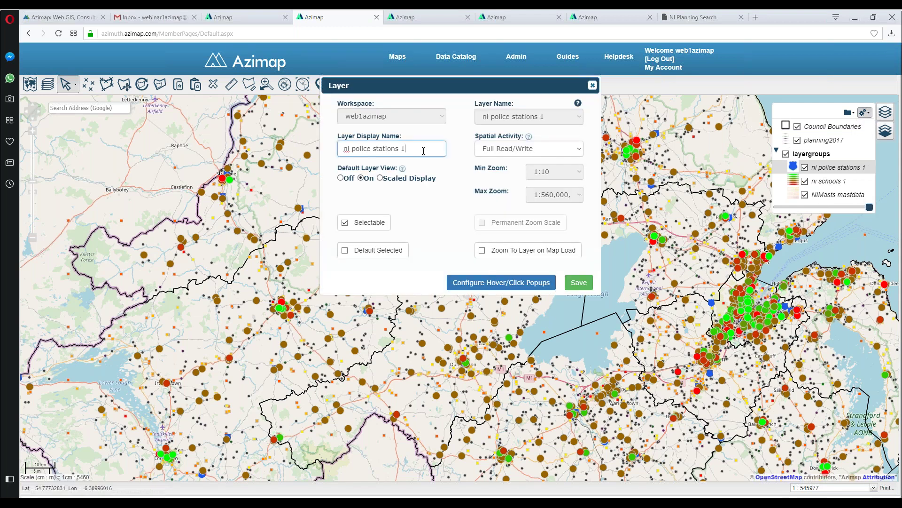
key("ctrl+a")
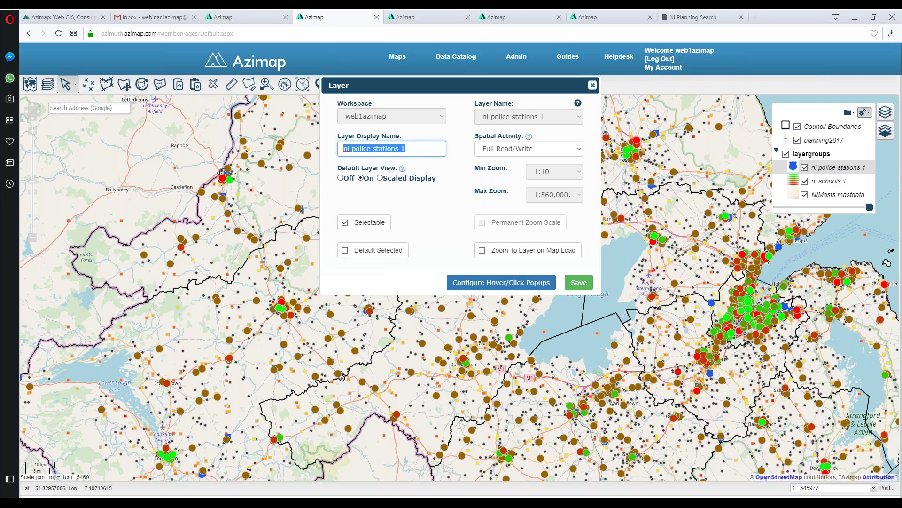
left_click(380, 178)
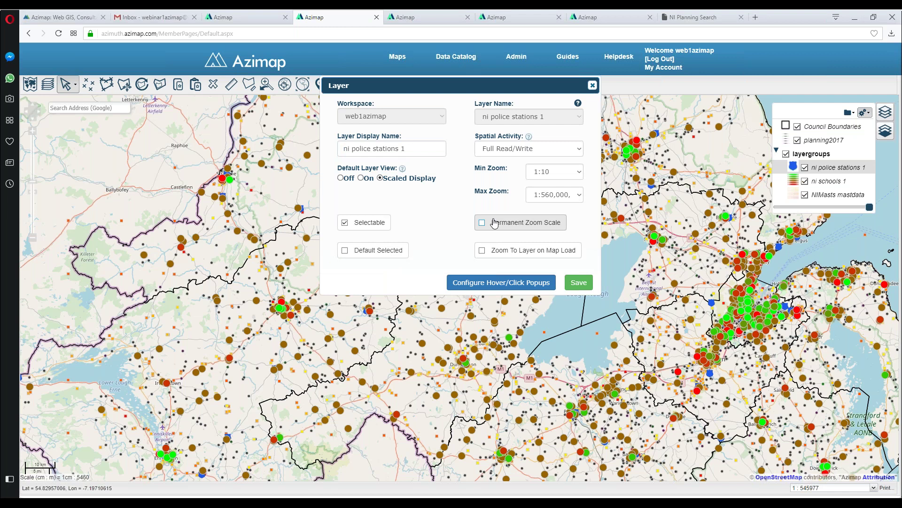
left_click(340, 178)
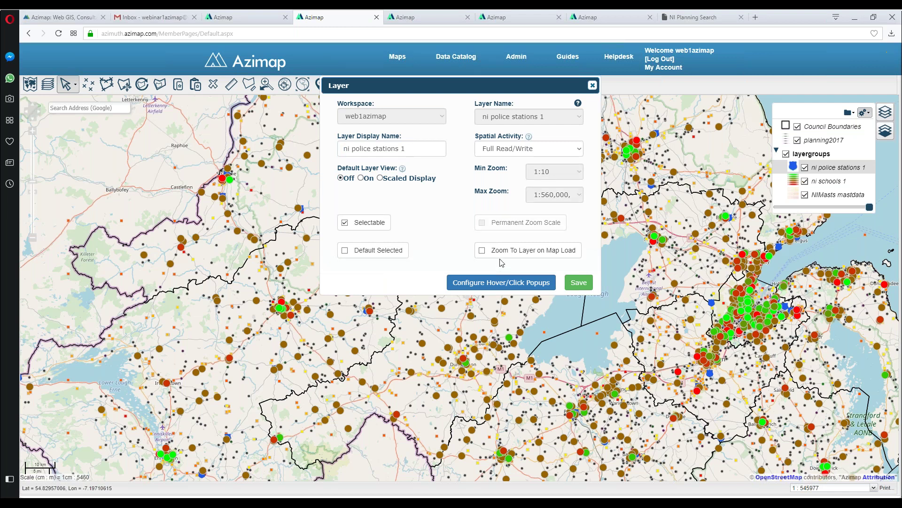
left_click(361, 178)
left_click(501, 282)
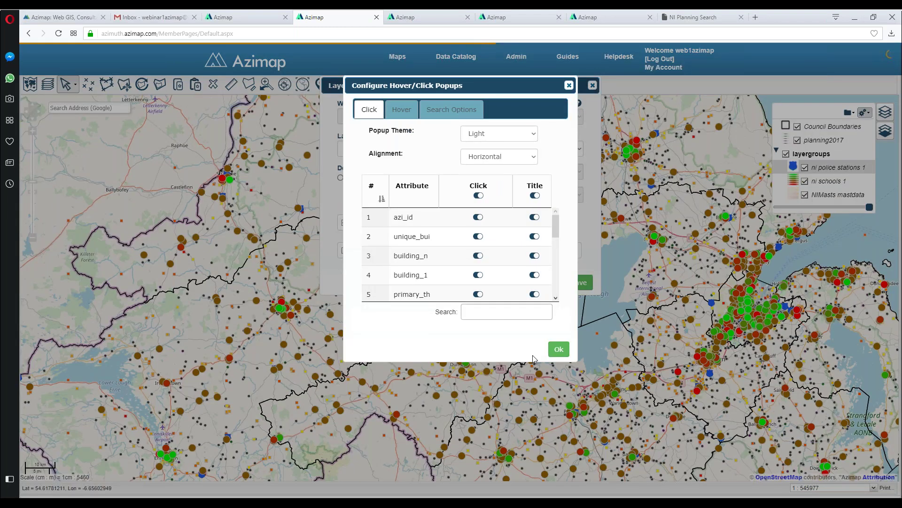